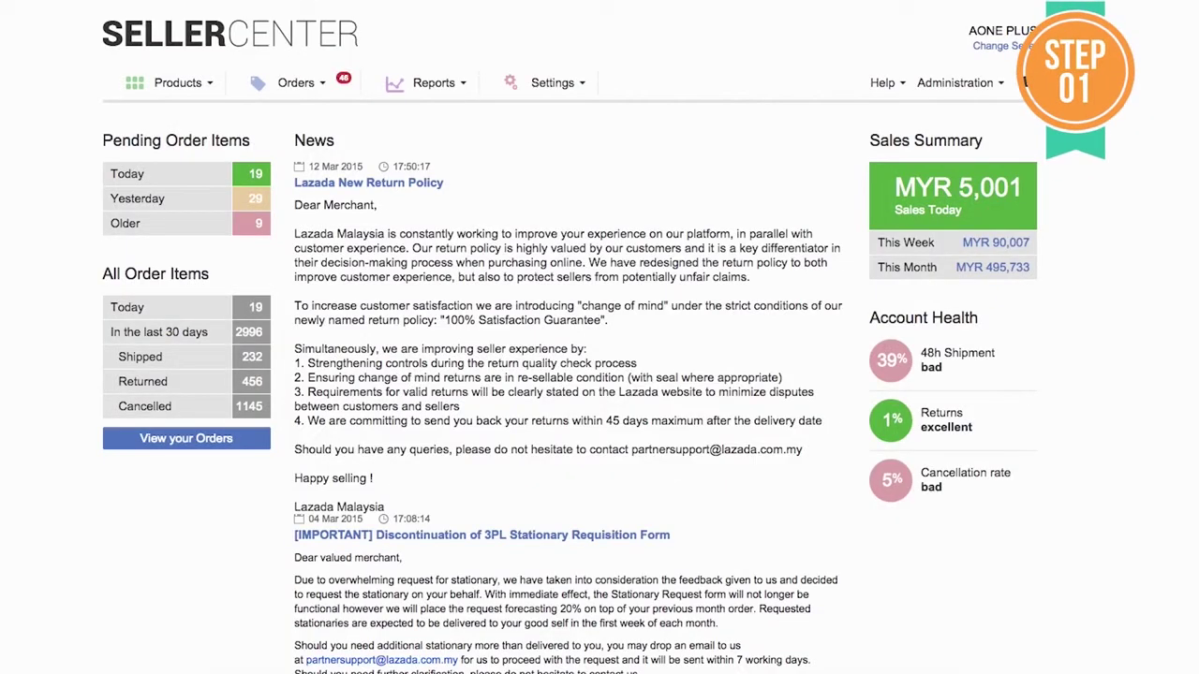
# Start a blank request from Products > Fulfillment by Lazada > Send to Warehouse.
pyautogui.click(206, 86)
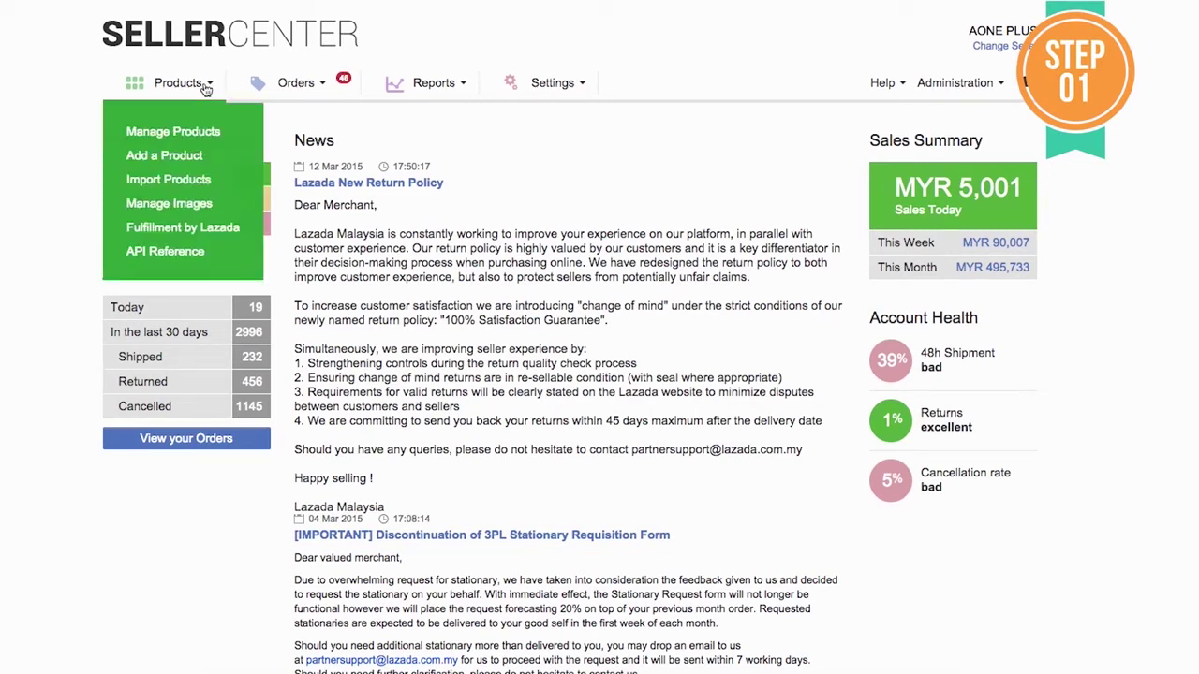
pyautogui.click(188, 233)
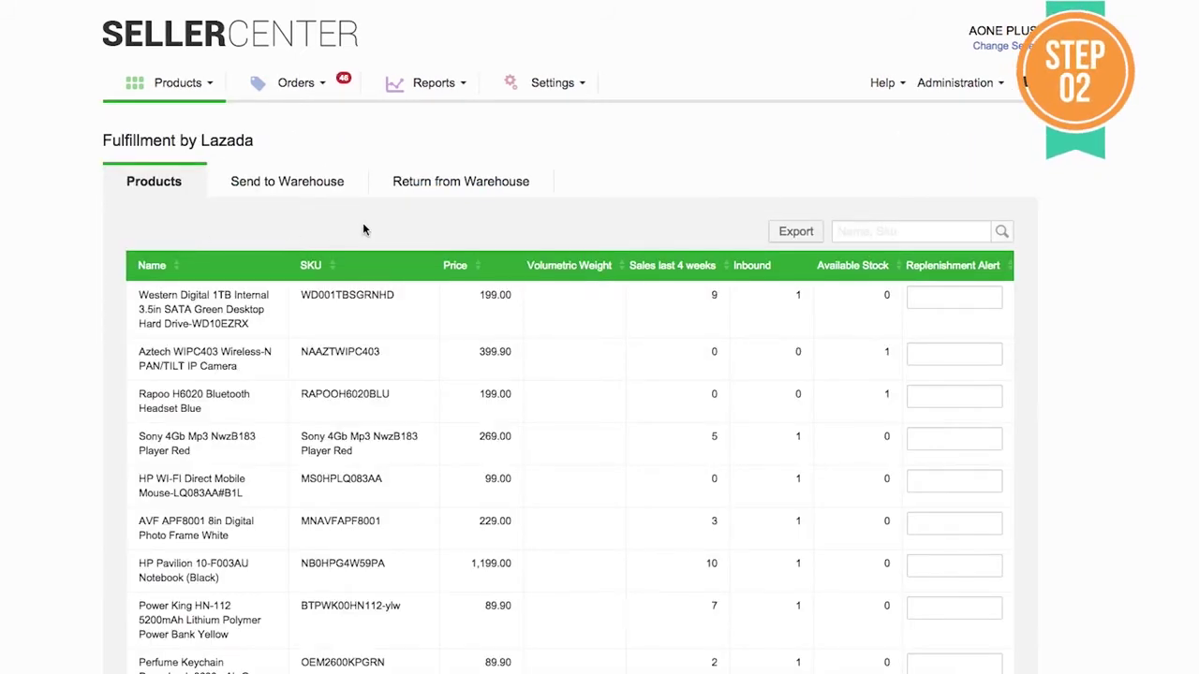
pyautogui.click(332, 183)
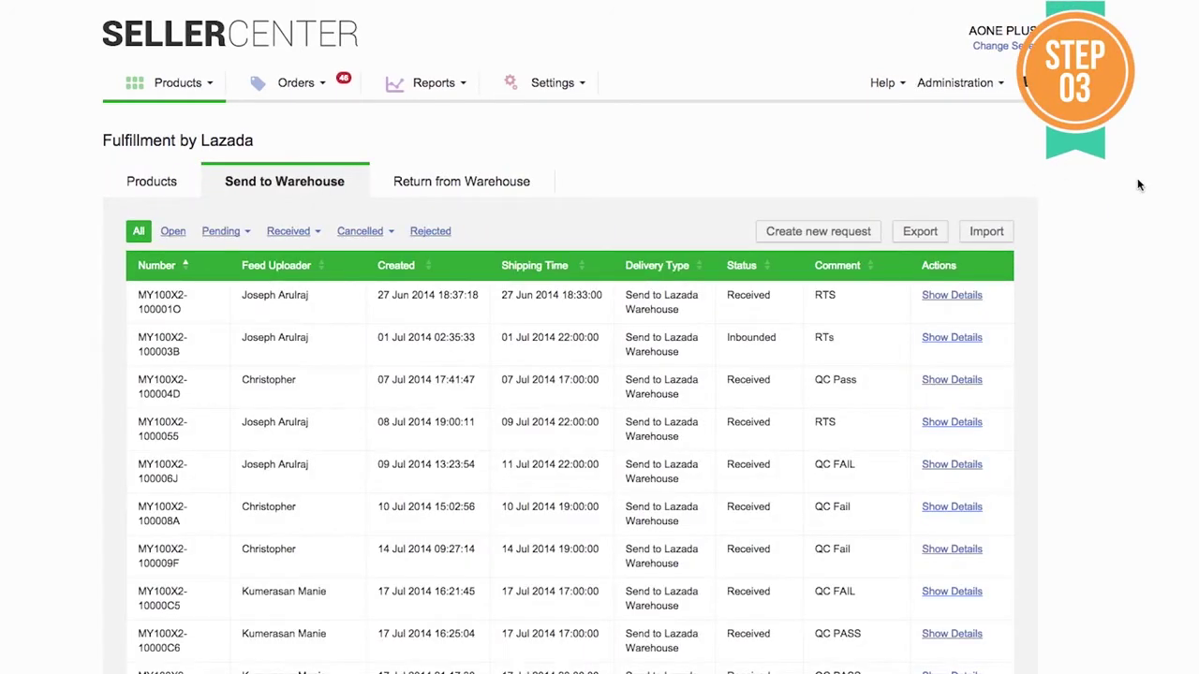
pyautogui.click(866, 233)
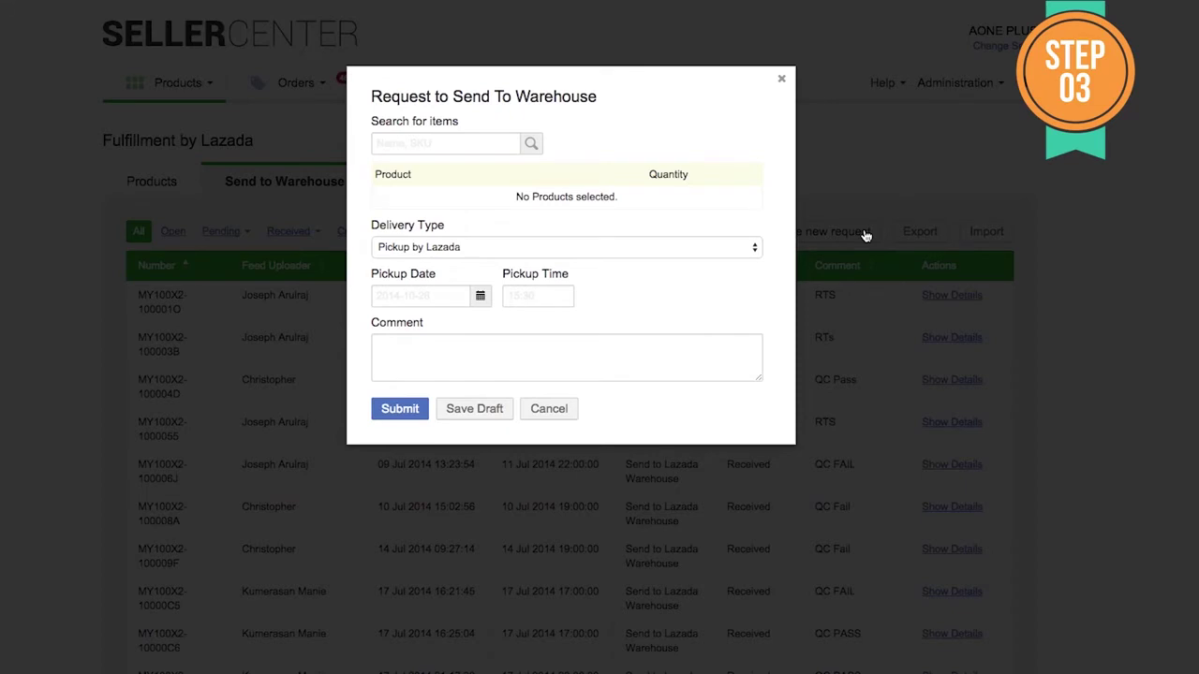
# Search 'ca' and add the Canon Selphy CP910 bundle with quantity 4.
pyautogui.click(465, 141)
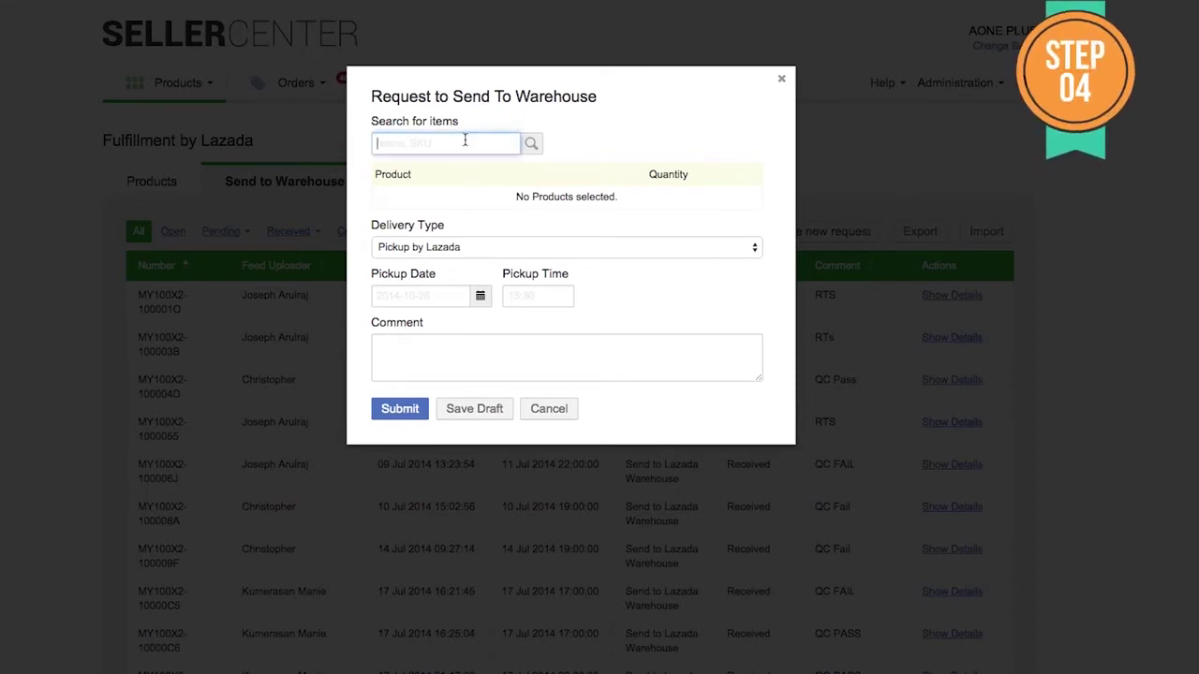
pyautogui.write('ca')
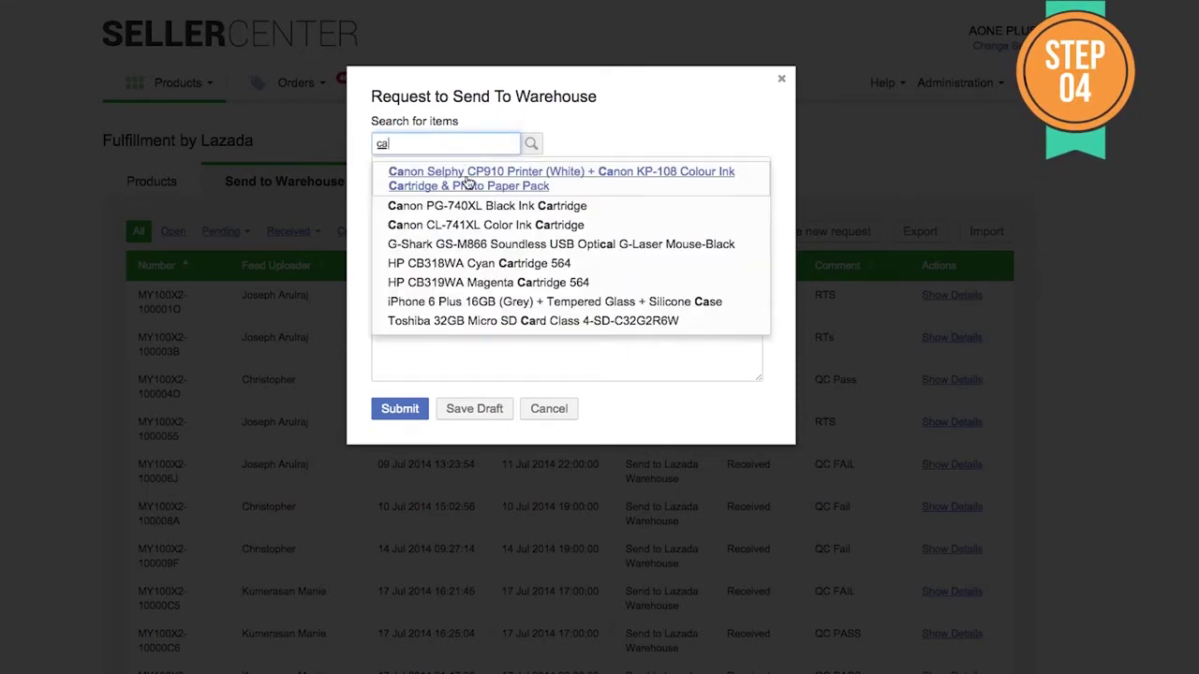
pyautogui.click(590, 186)
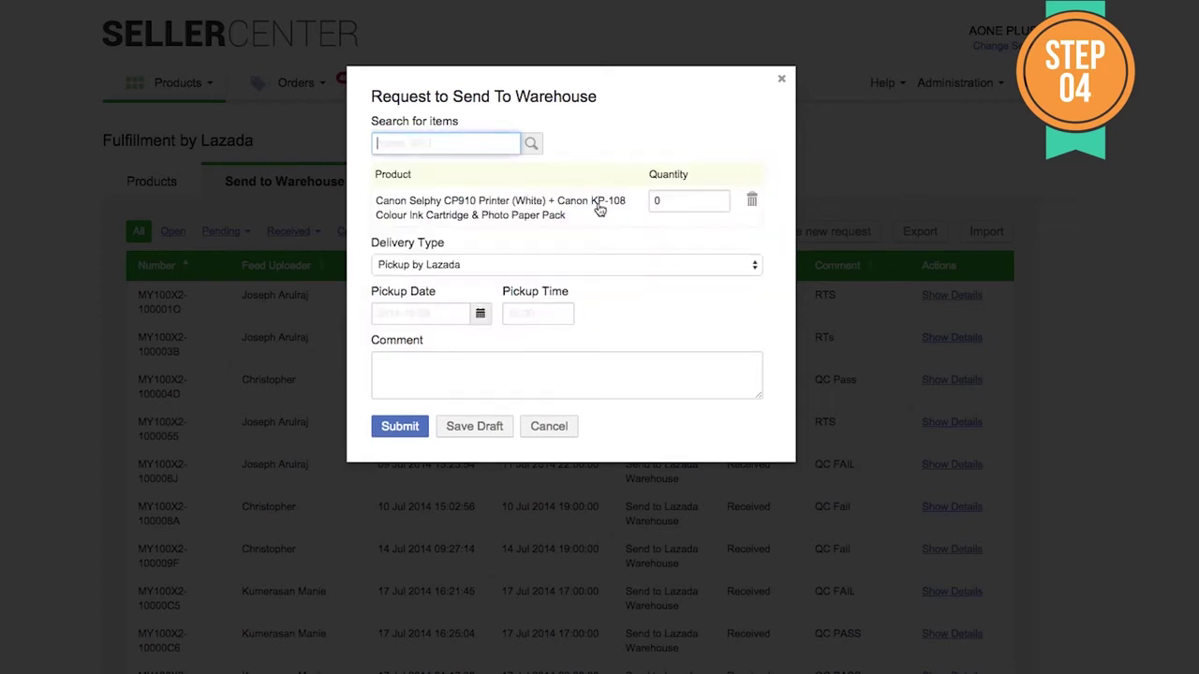
pyautogui.click(692, 203)
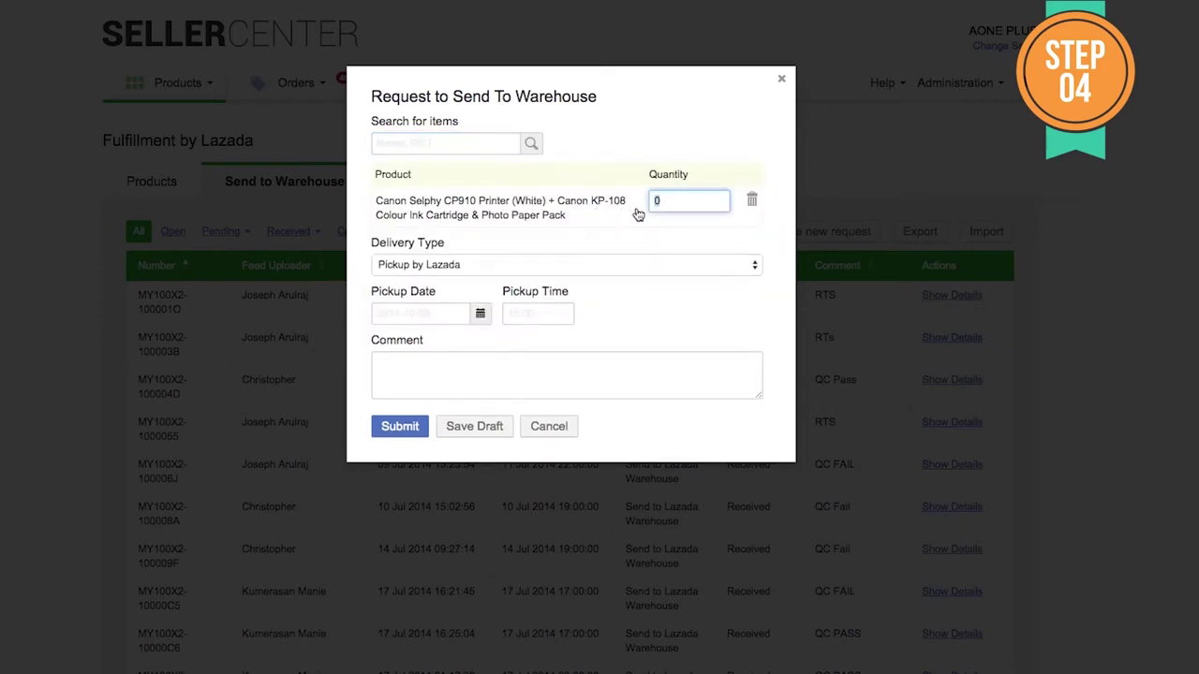
# Keep Pickup by Lazada as delivery type and set the pickup date to 2015-03-27.
pyautogui.click(622, 267)
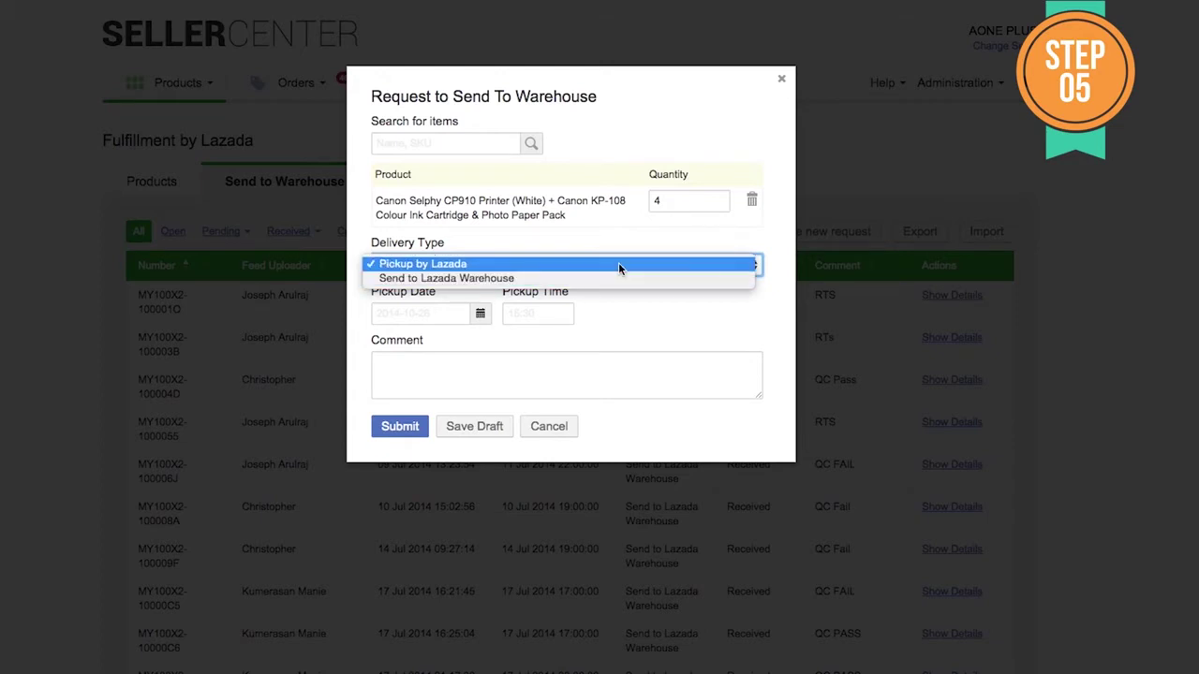
pyautogui.click(618, 264)
pyautogui.click(454, 313)
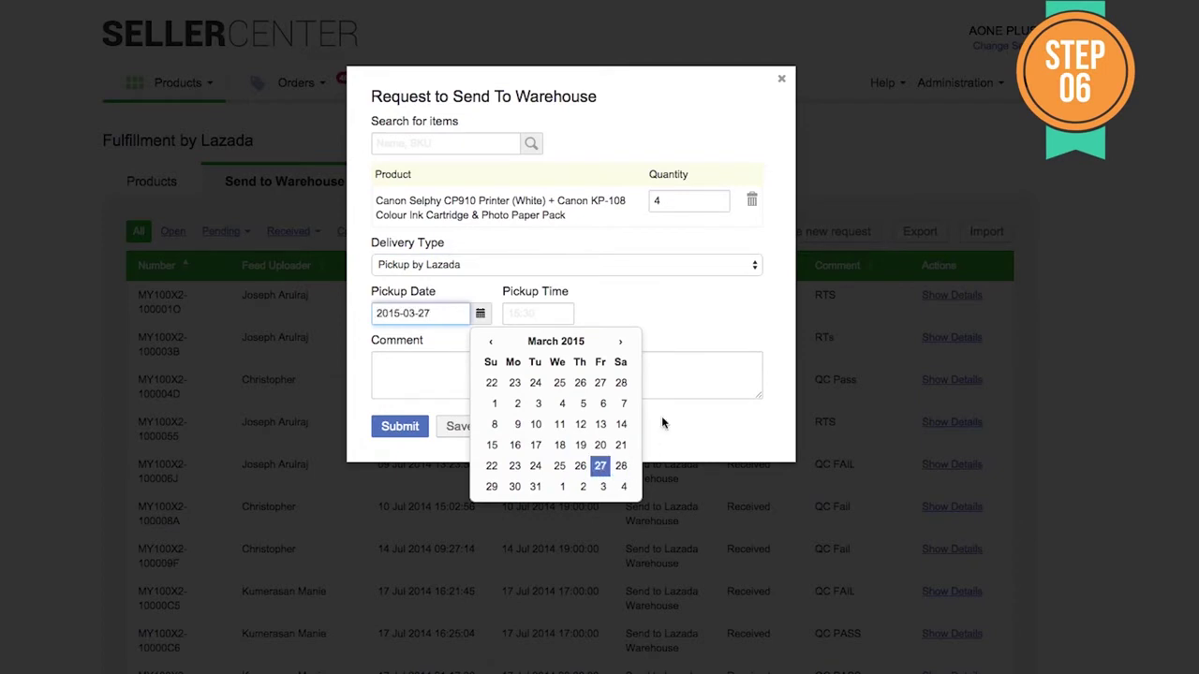
pyautogui.press('Tab')
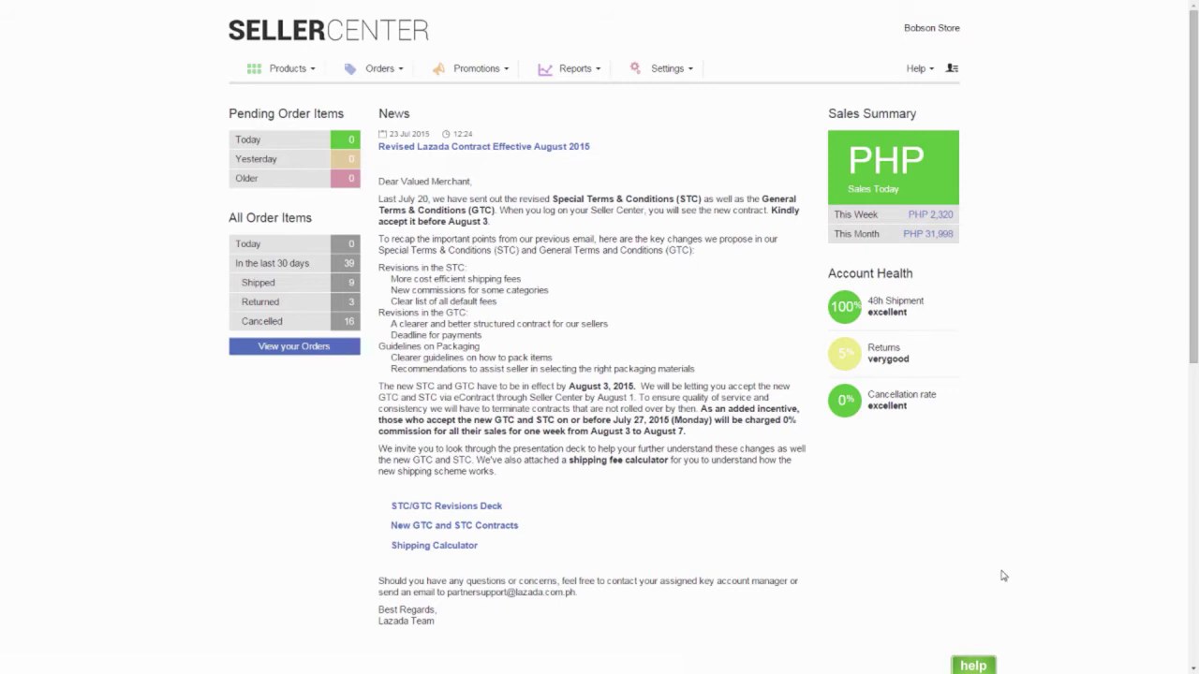
# From Fulfillment by Lazada > Send to Warehouse > Import, download the Send to Warehouse template.
pyautogui.click(288, 70)
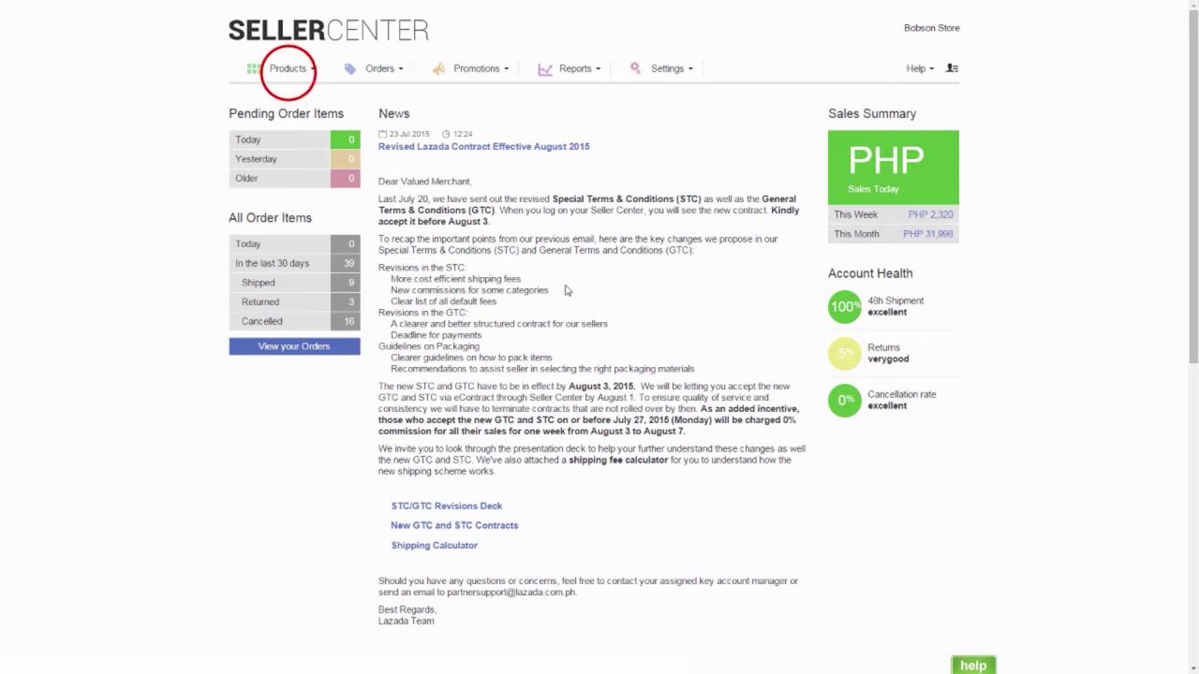
pyautogui.click(298, 179)
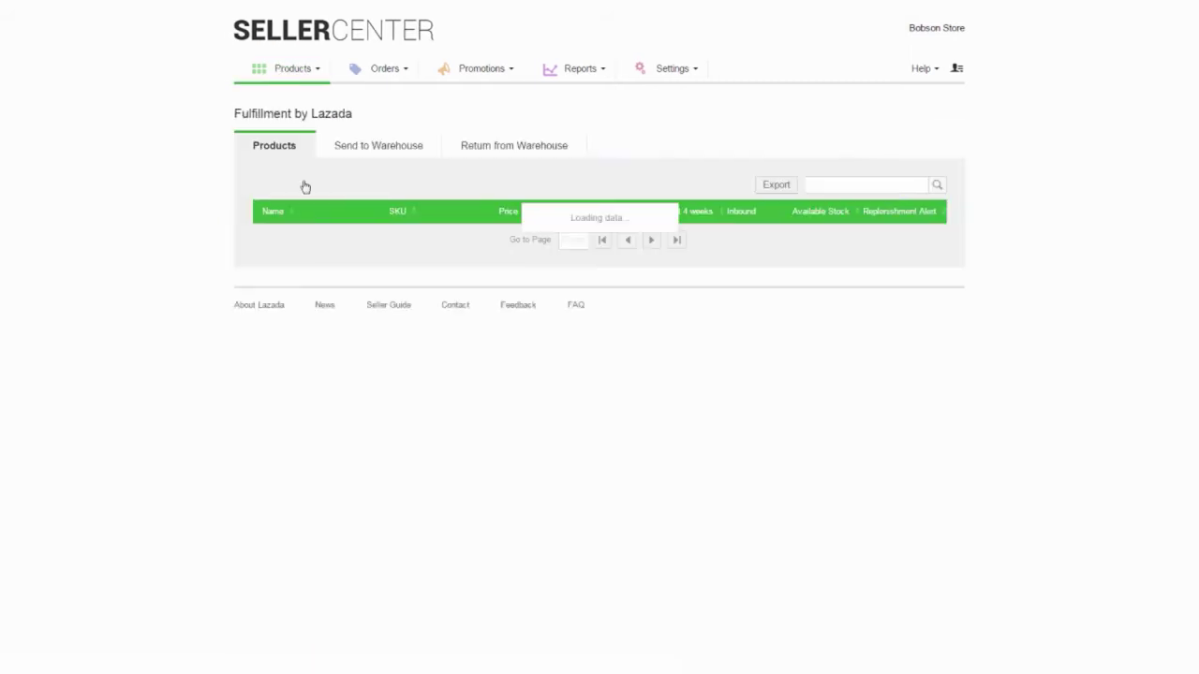
pyautogui.click(353, 150)
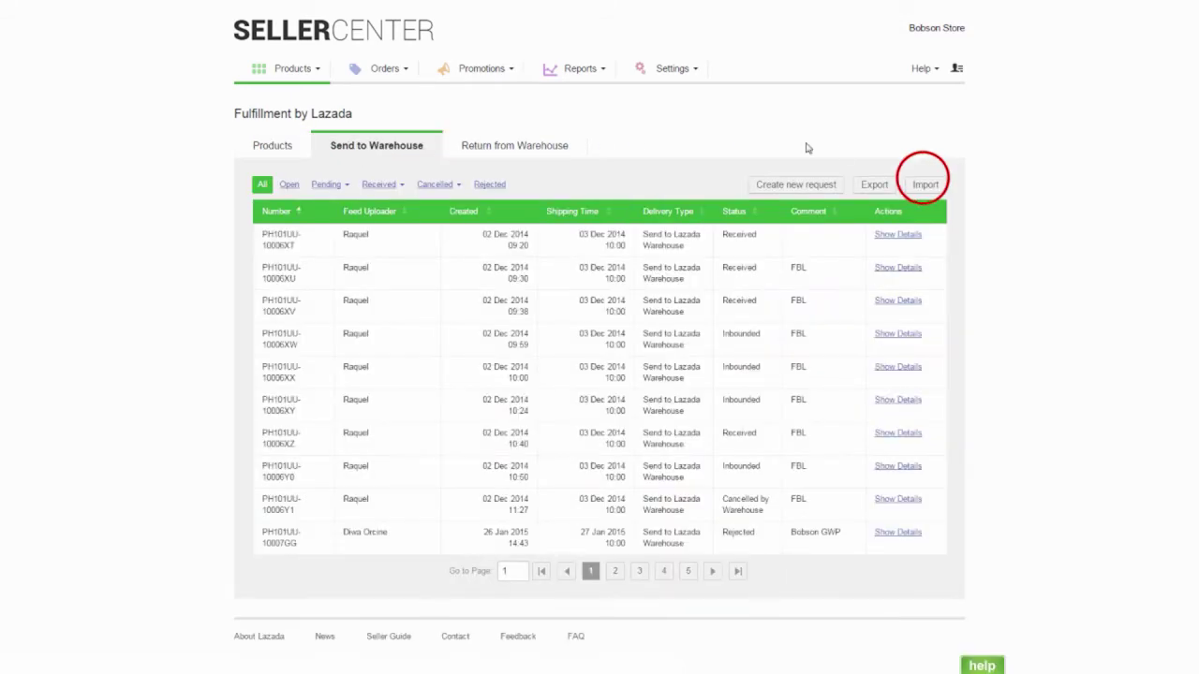
pyautogui.click(925, 184)
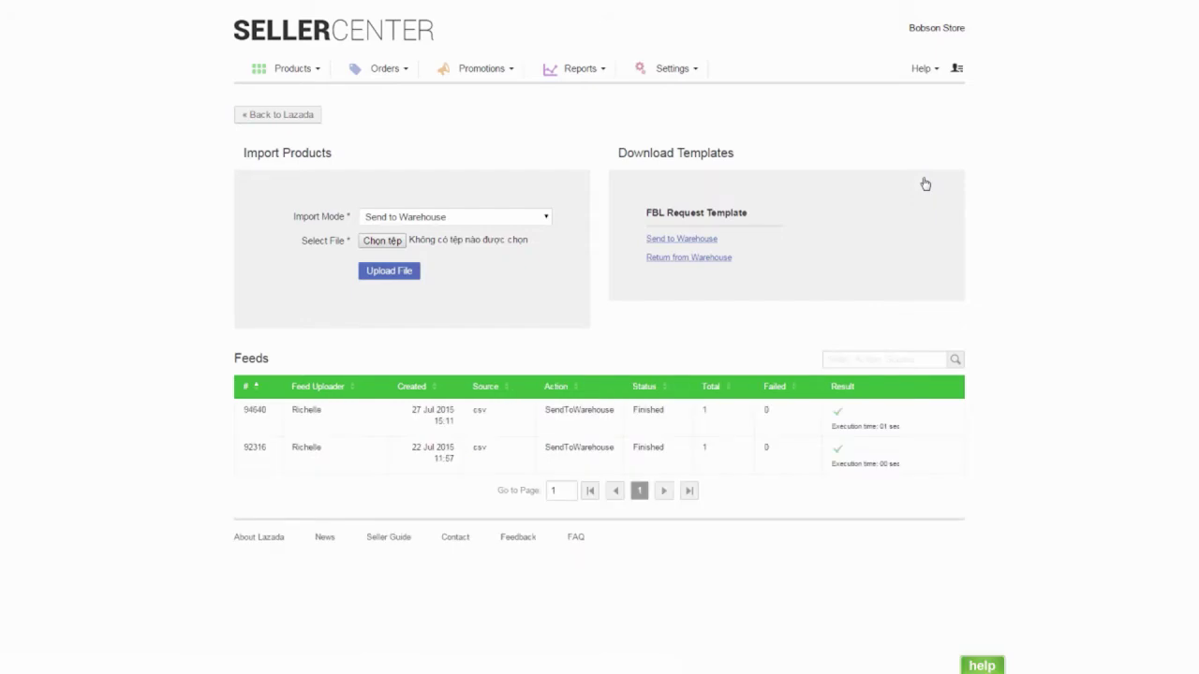
pyautogui.click(697, 246)
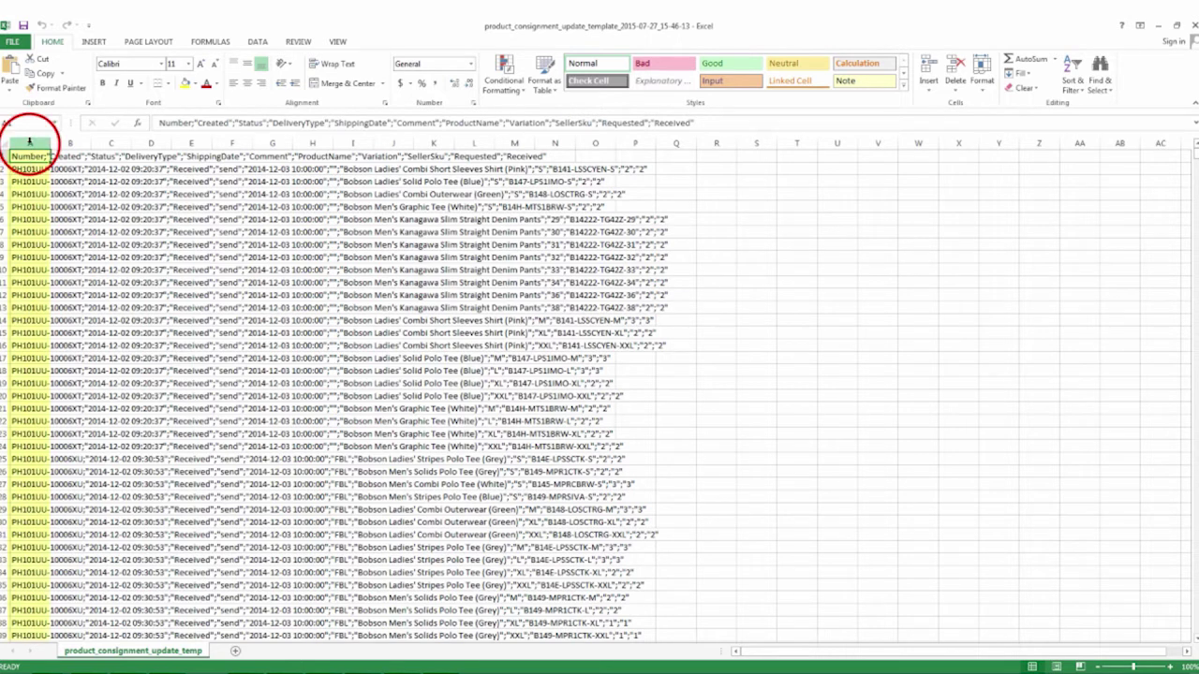
# Split column A at semicolons into columns A–K using Text to Columns, Delimited.
pyautogui.click(29, 143)
pyautogui.click(256, 41)
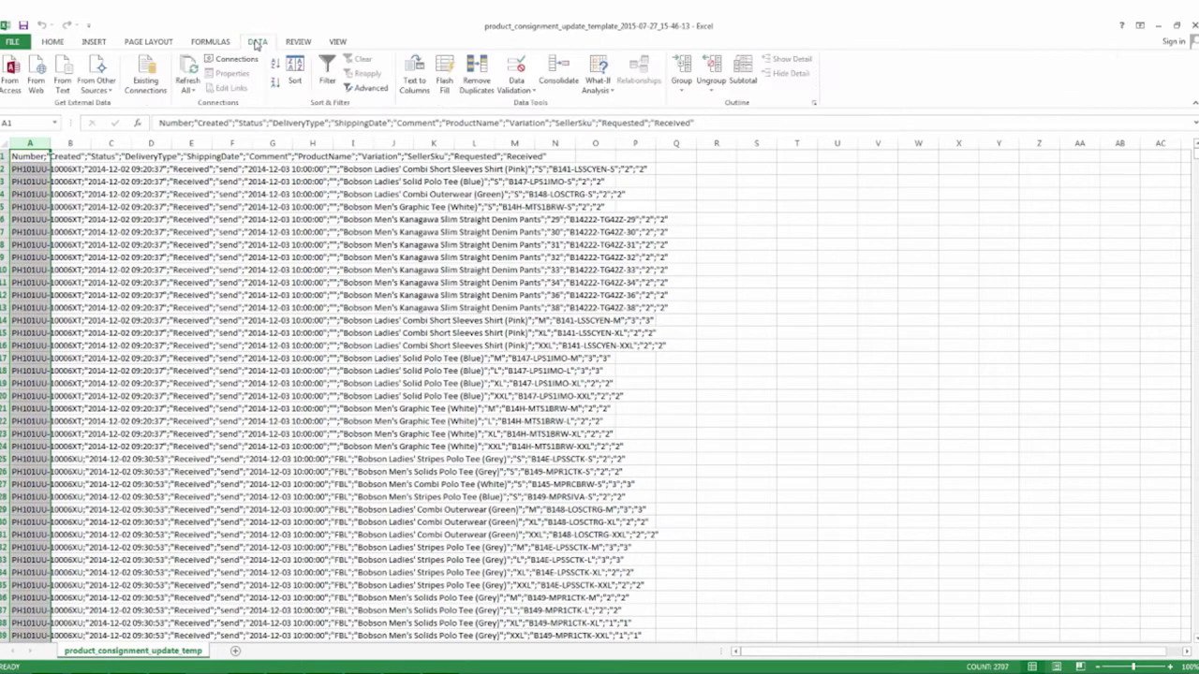
pyautogui.click(414, 82)
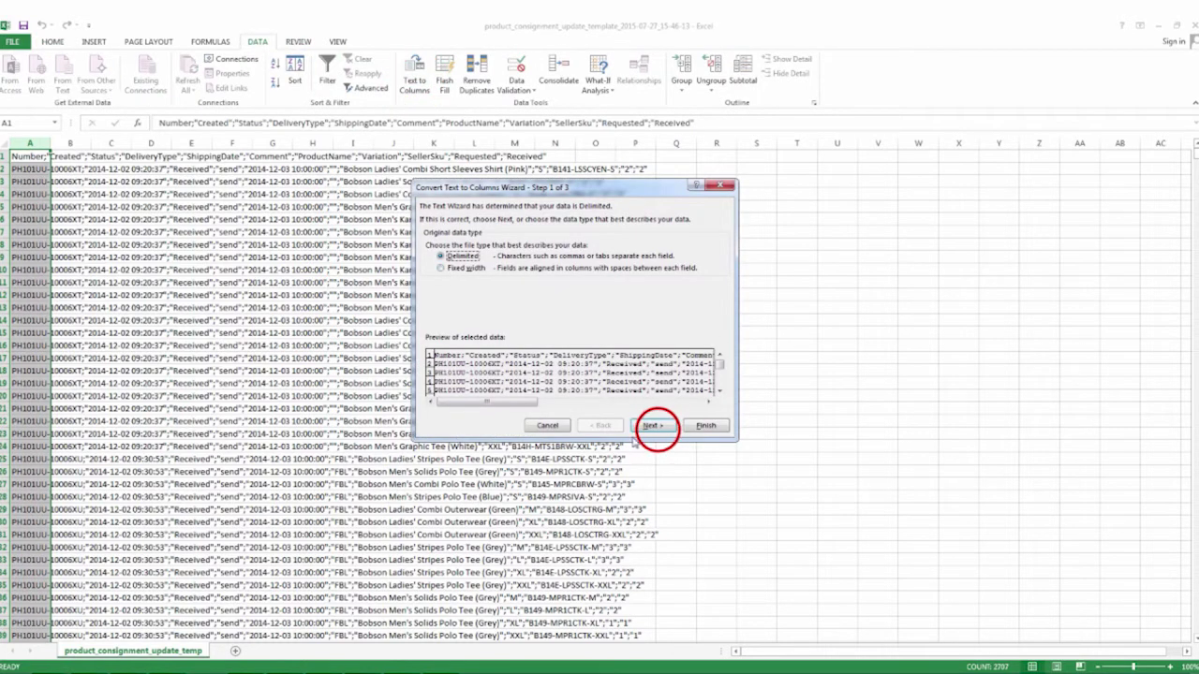
pyautogui.click(653, 427)
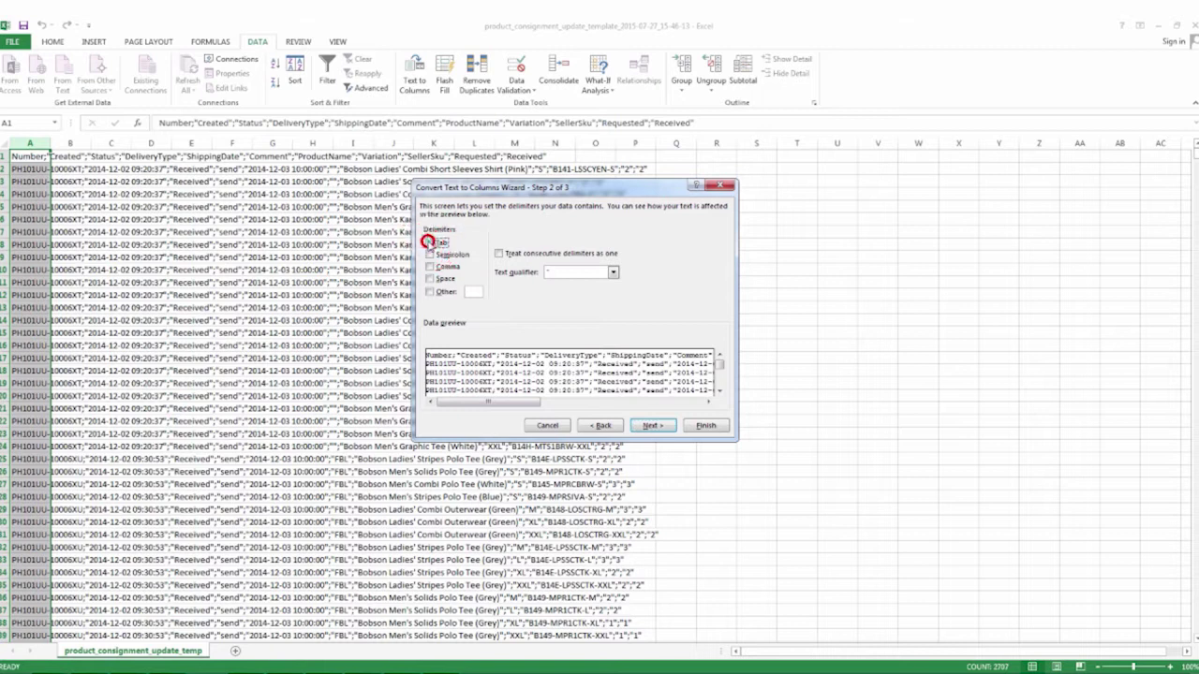
pyautogui.click(429, 255)
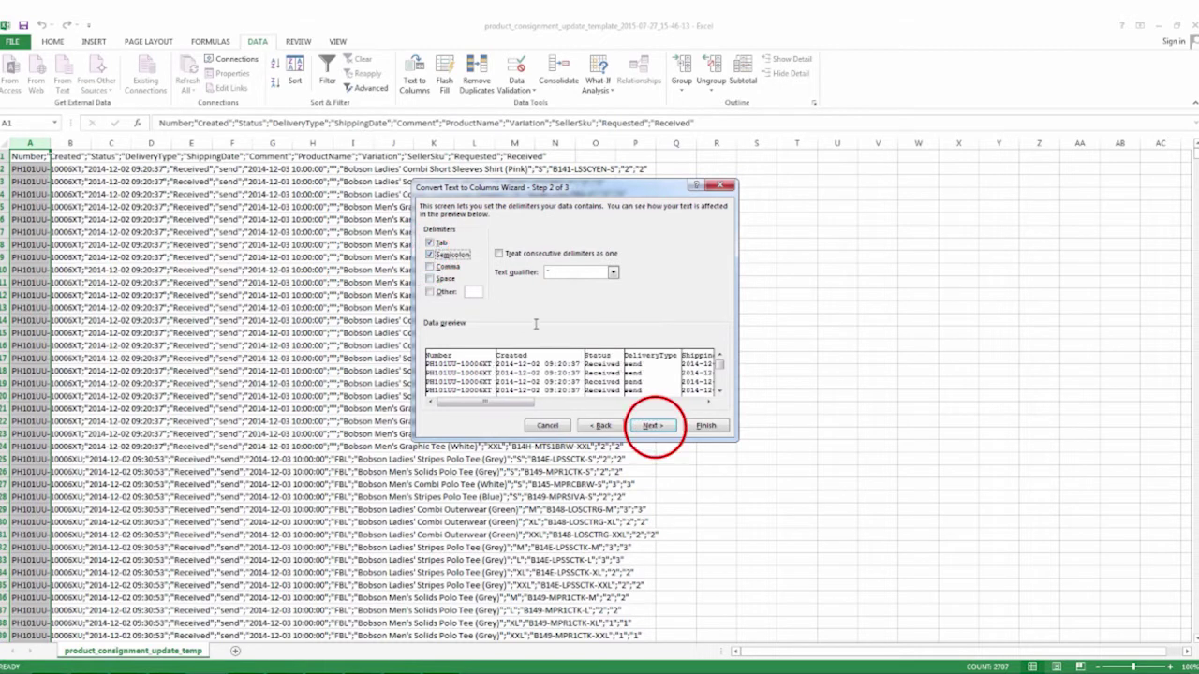
pyautogui.click(653, 426)
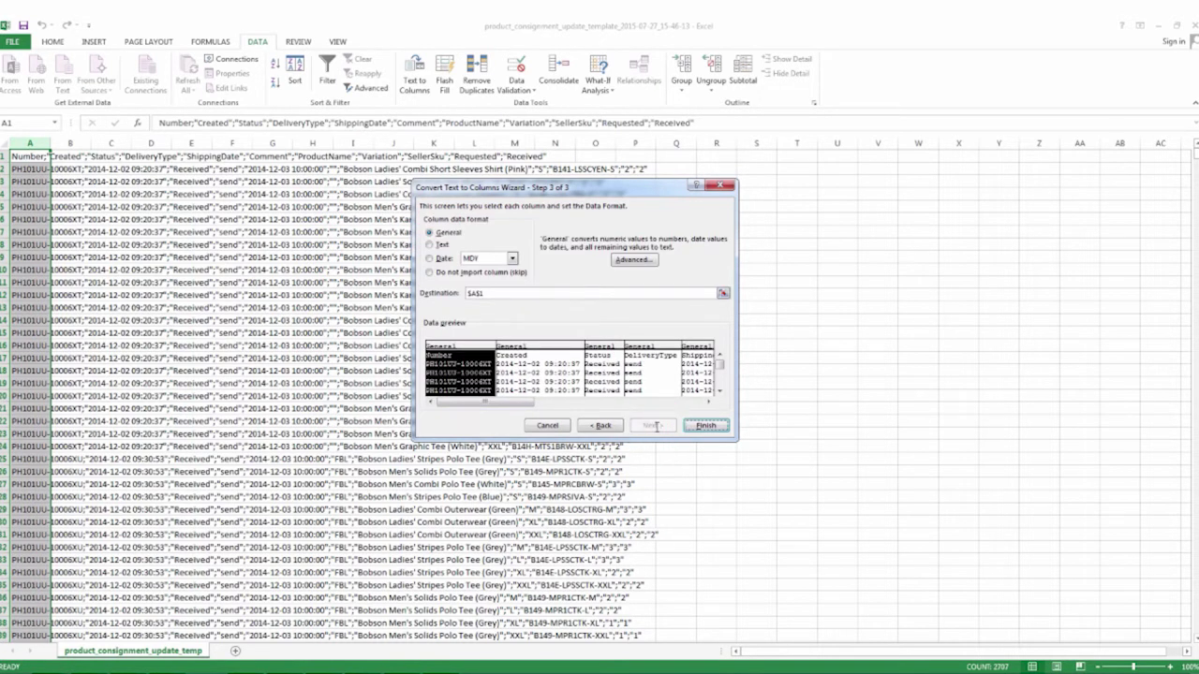
pyautogui.click(706, 426)
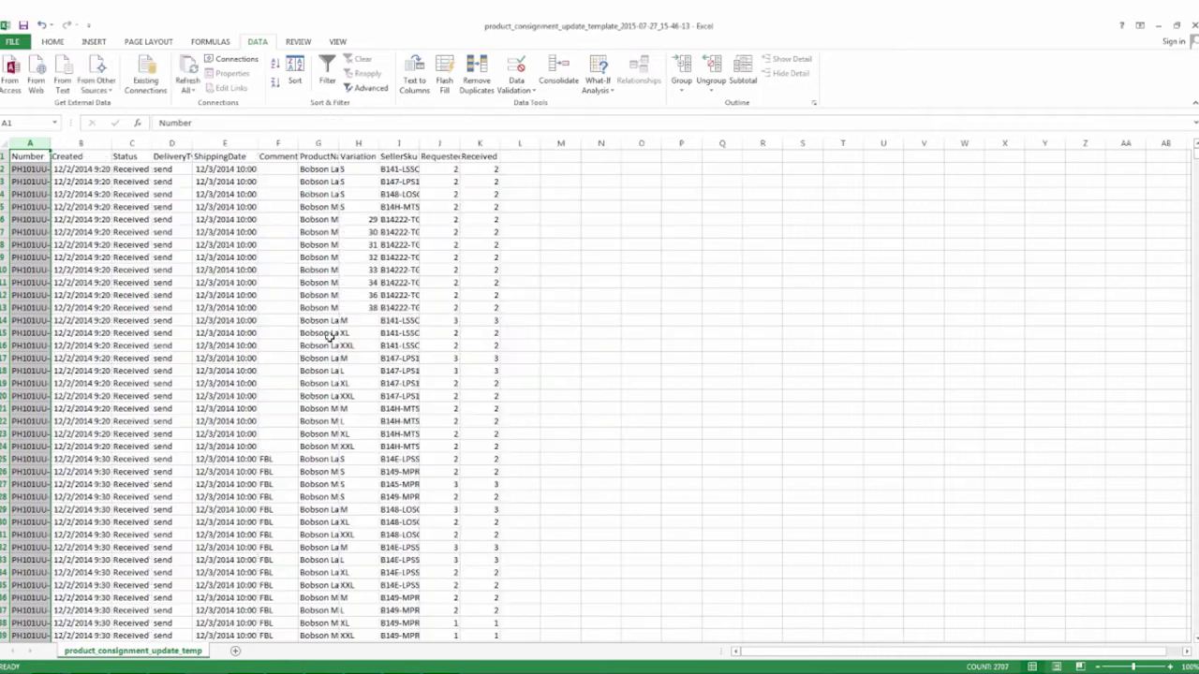
pyautogui.click(84, 143)
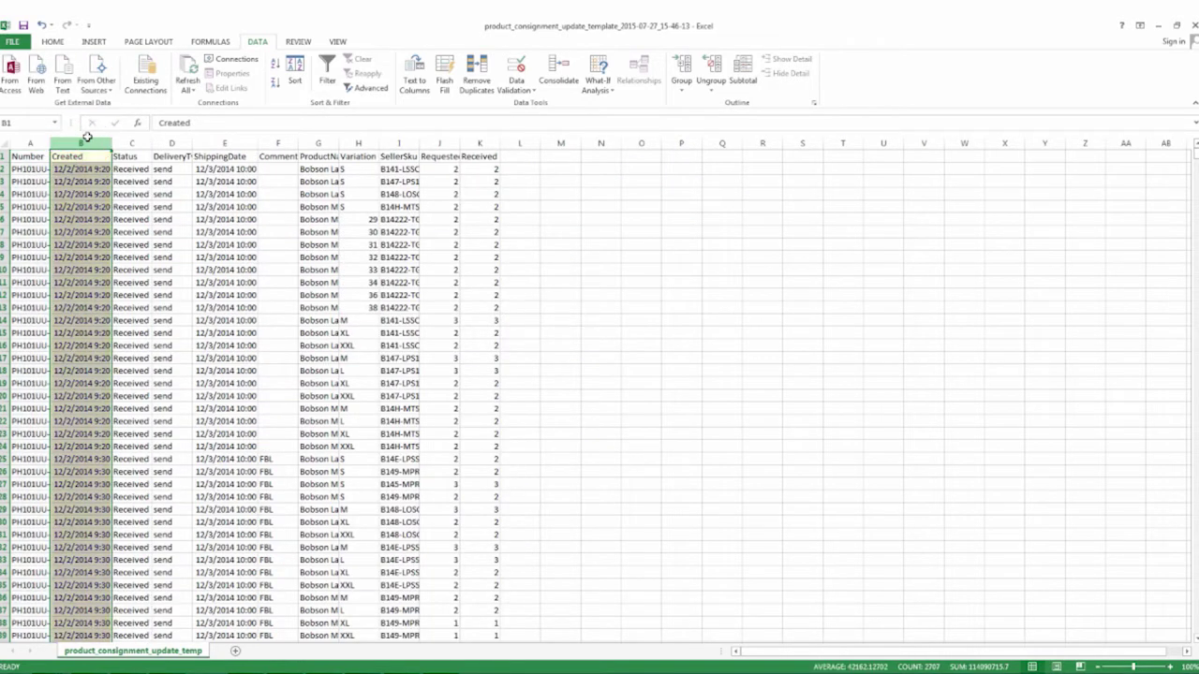
# Replace General with the custom format yyyy-mm-dd h:m for the Created column B.
pyautogui.click(53, 41)
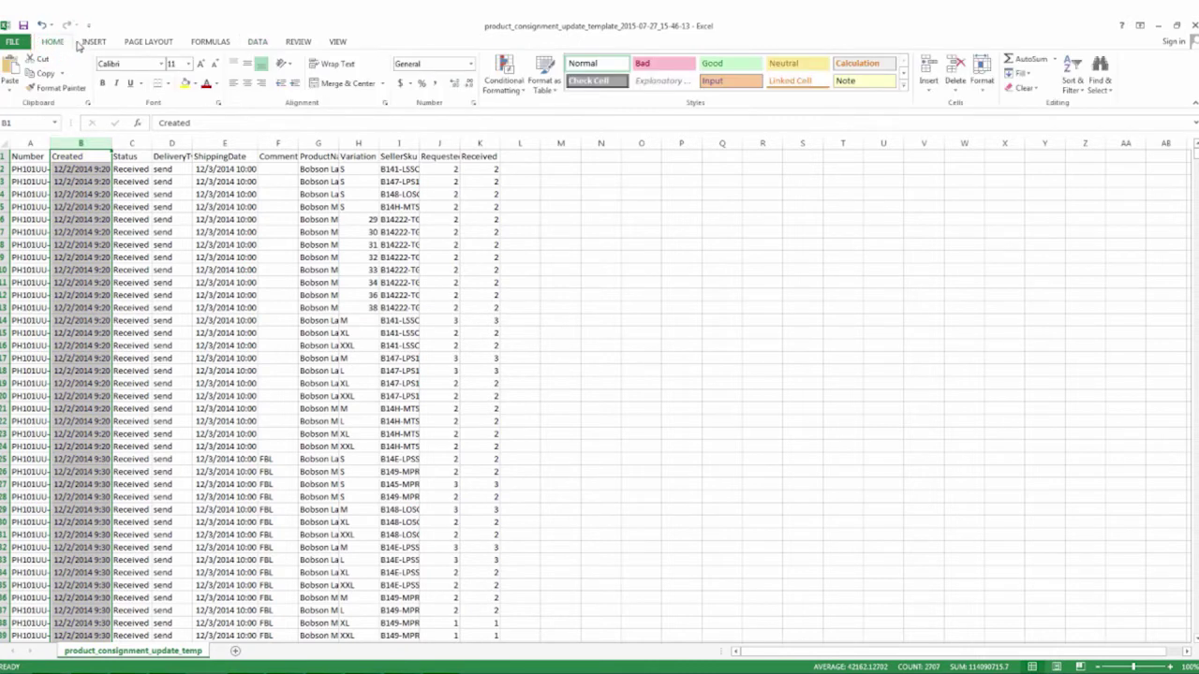
pyautogui.click(471, 103)
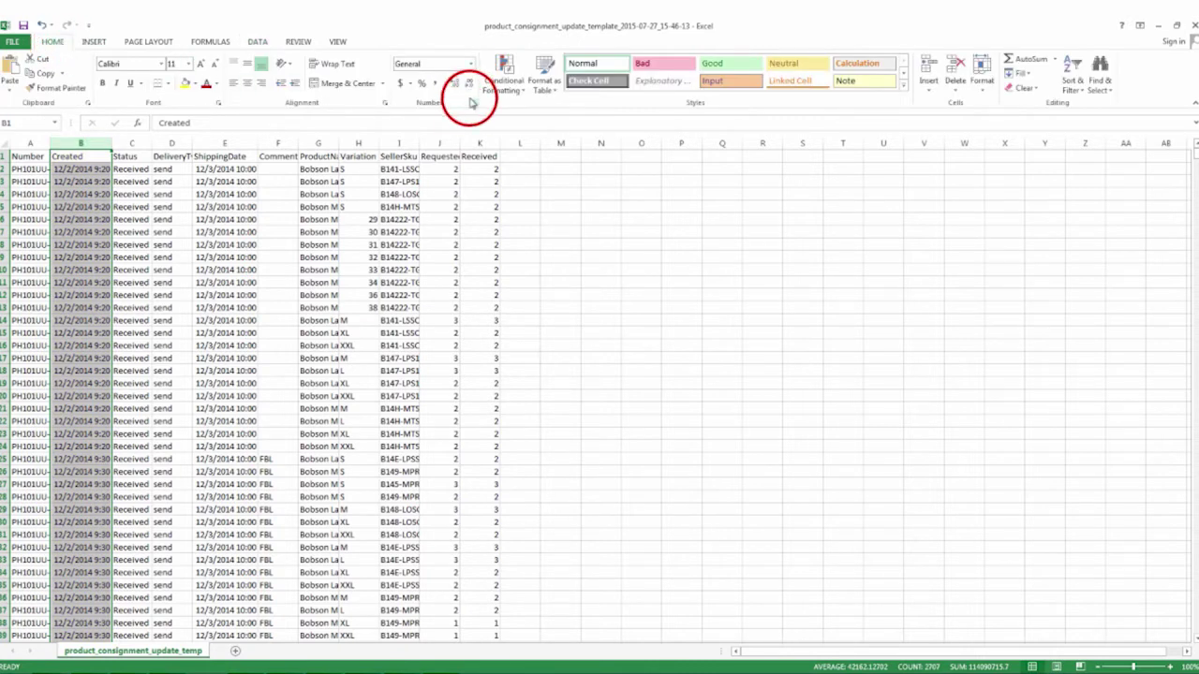
pyautogui.click(448, 310)
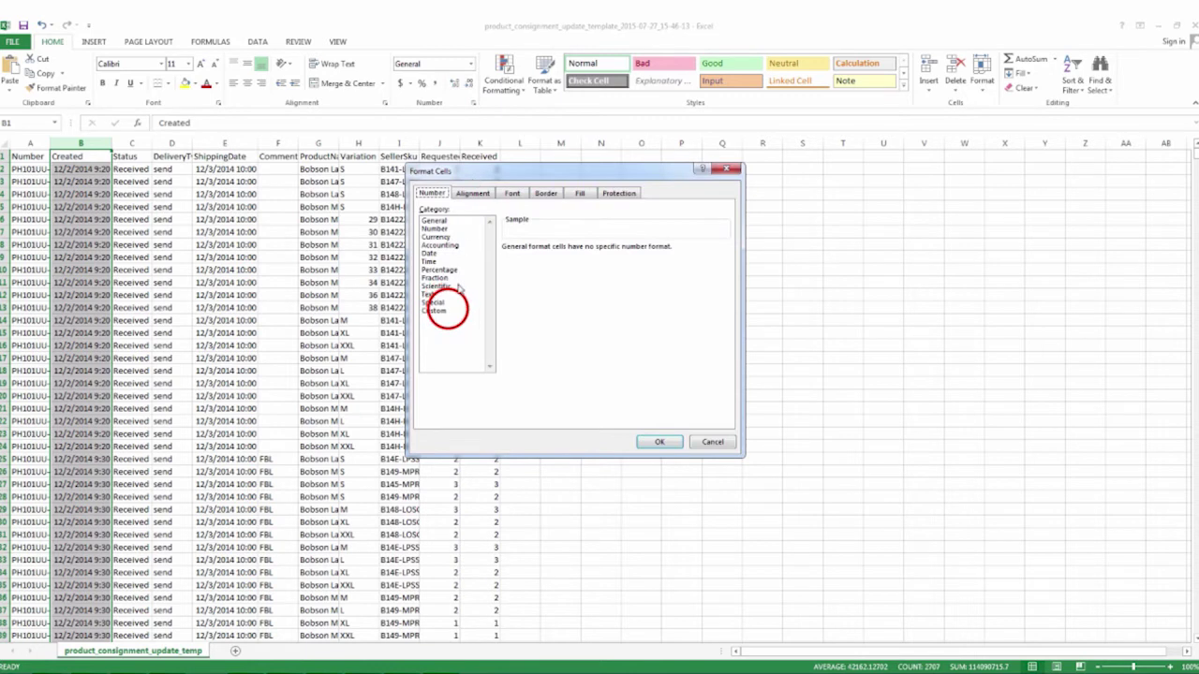
pyautogui.click(539, 270)
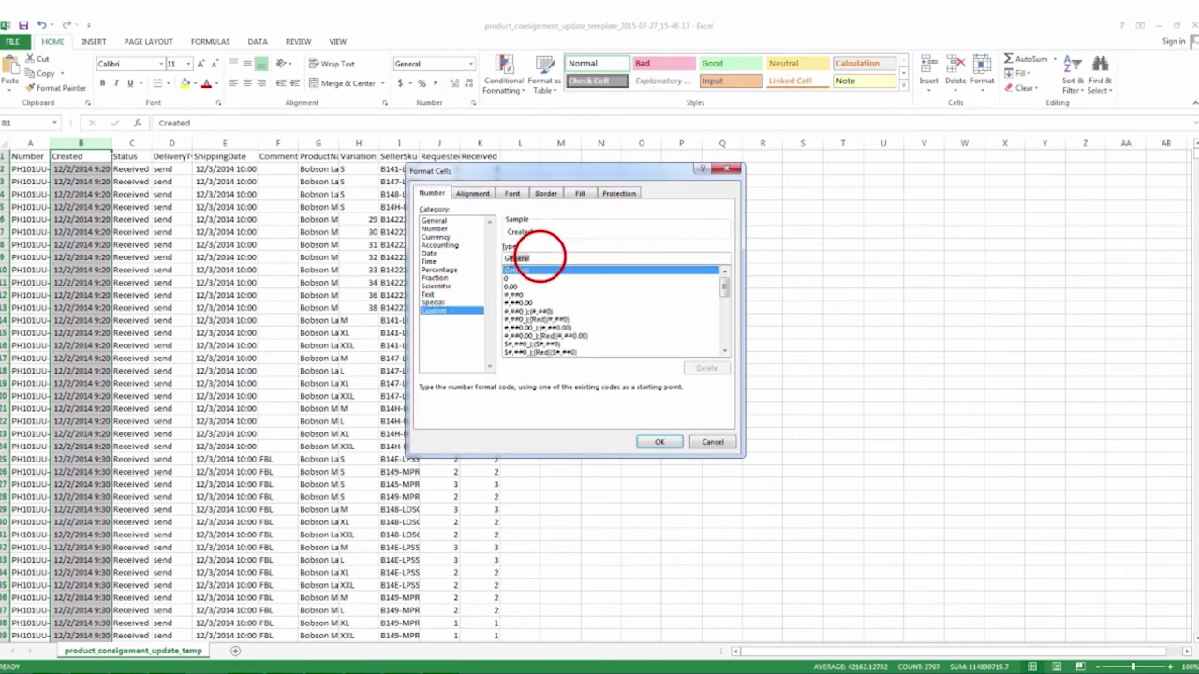
pyautogui.click(525, 257)
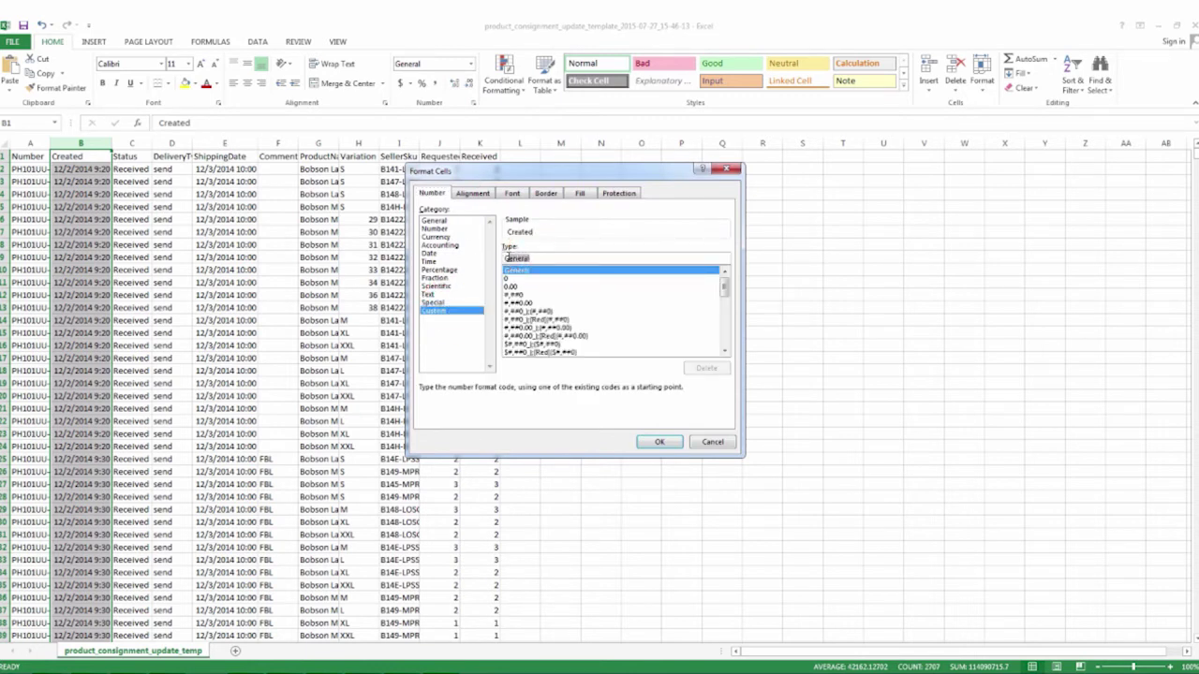
pyautogui.hotkey('shift', 'Home')
pyautogui.press('BackSpace')
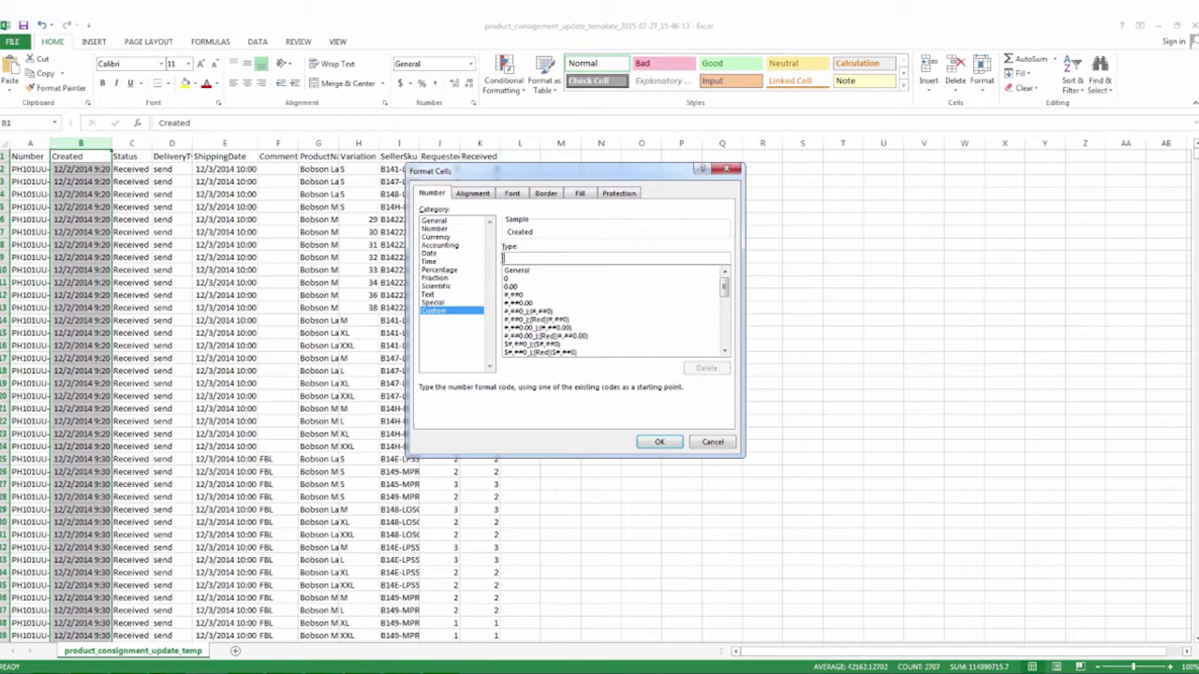
pyautogui.write('yyyy-mm-dd')
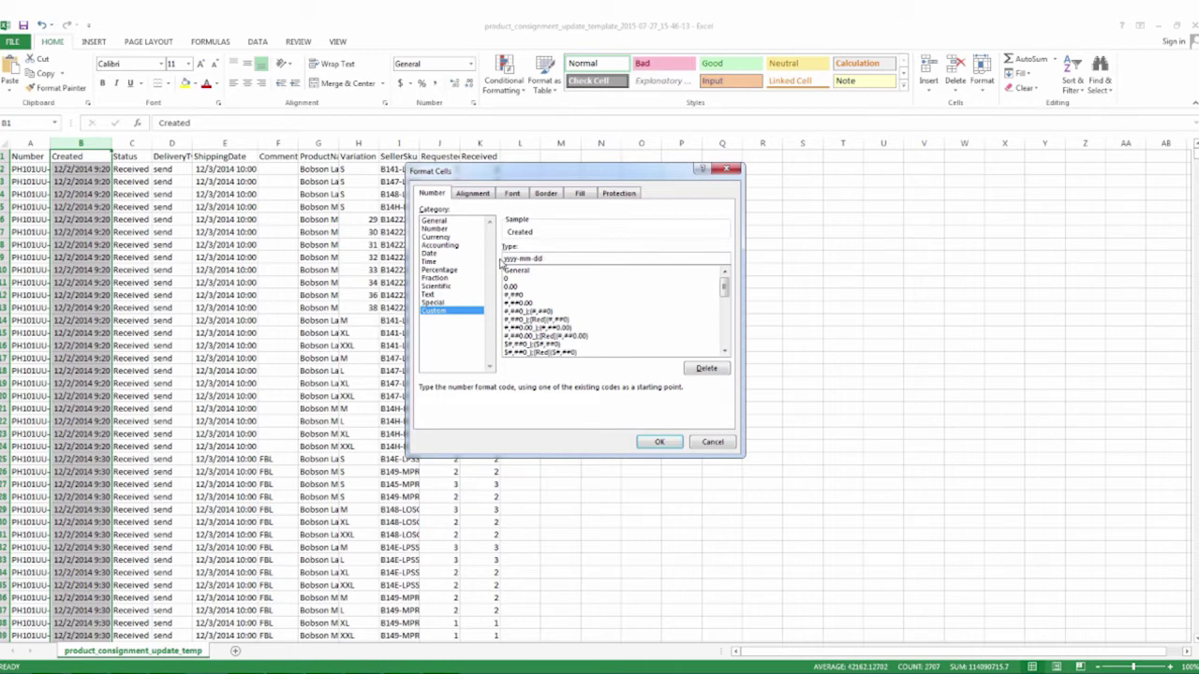
pyautogui.write(' h:m')
pyautogui.click(660, 441)
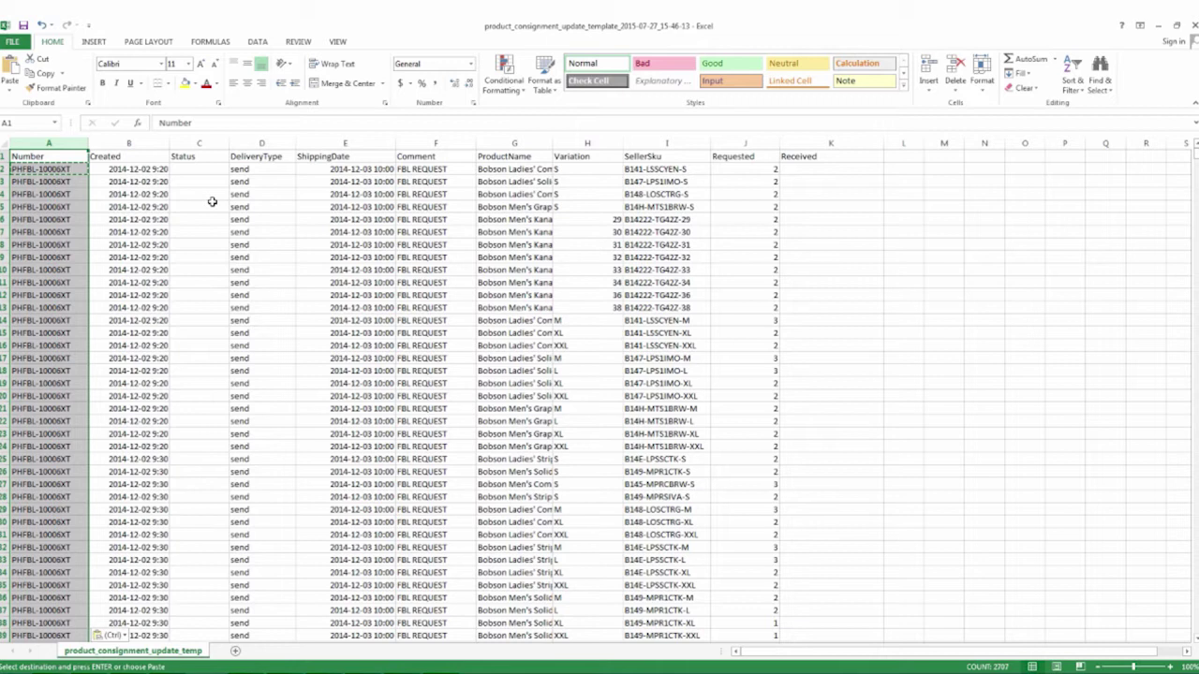
# Save the sheet as SAMPLE_UPLOAD_BOBSON, CSV (Comma delimited), in the QQQQQ folder.
pyautogui.press('F12')
pyautogui.click(324, 472)
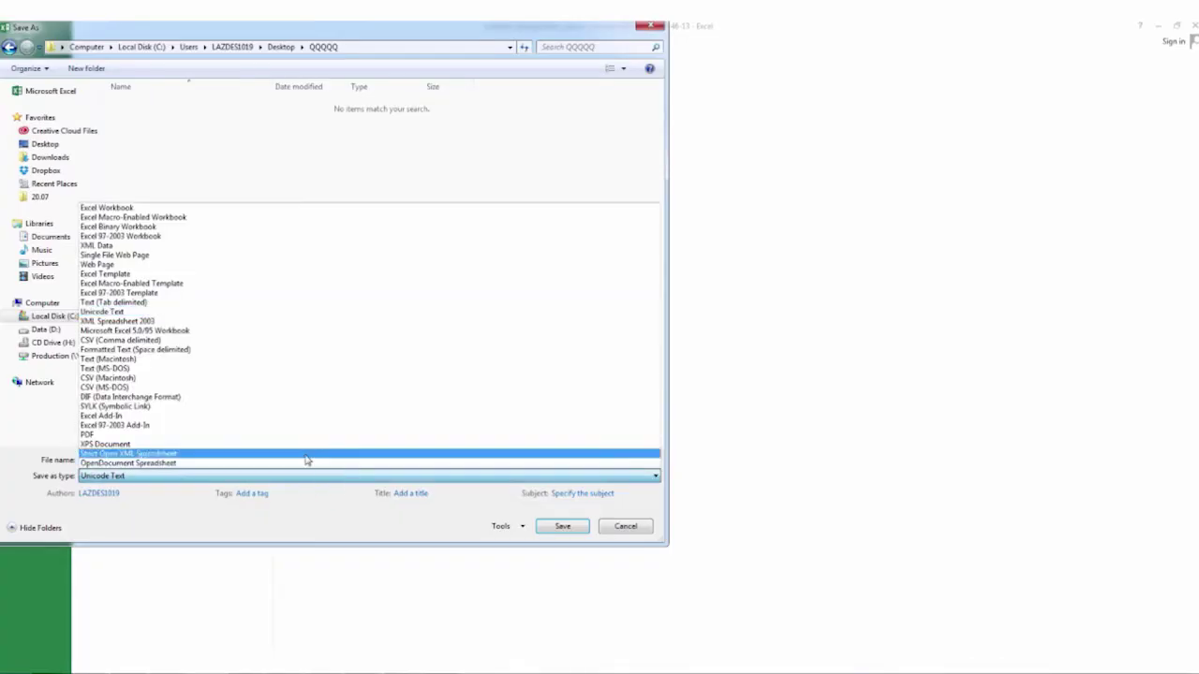
pyautogui.click(210, 345)
pyautogui.click(558, 526)
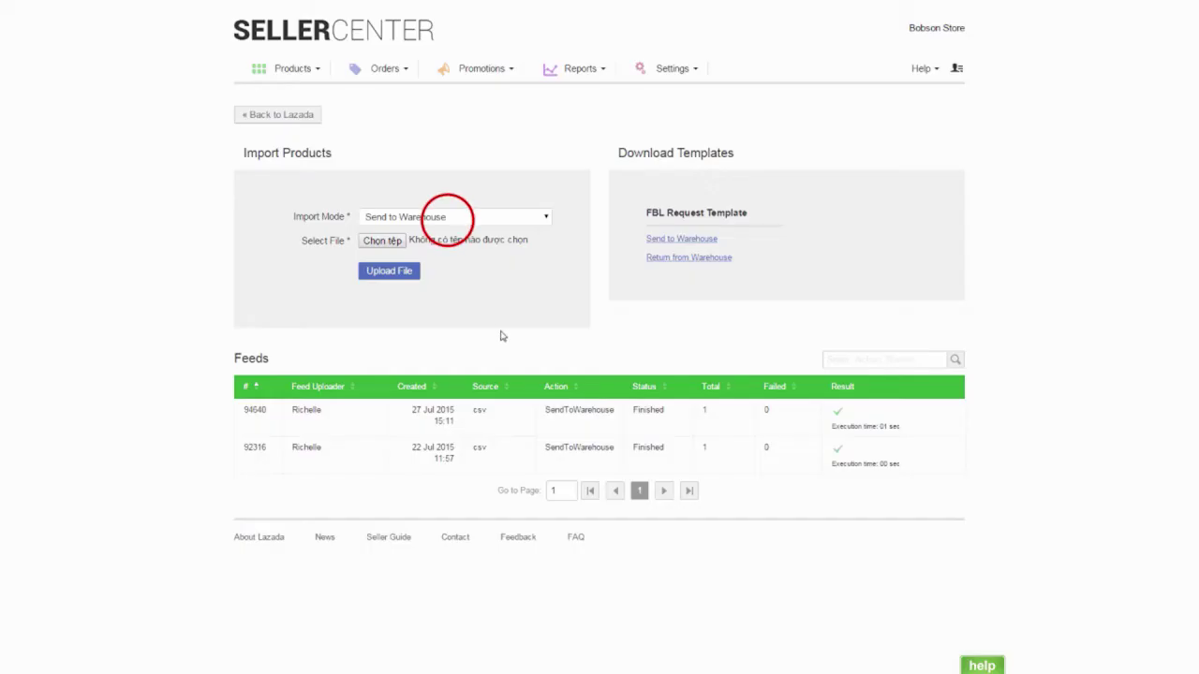
# Upload SAMPLE_UPLOAD_BOBSON.csv with Import Mode set to Send to Warehouse.
pyautogui.click(448, 217)
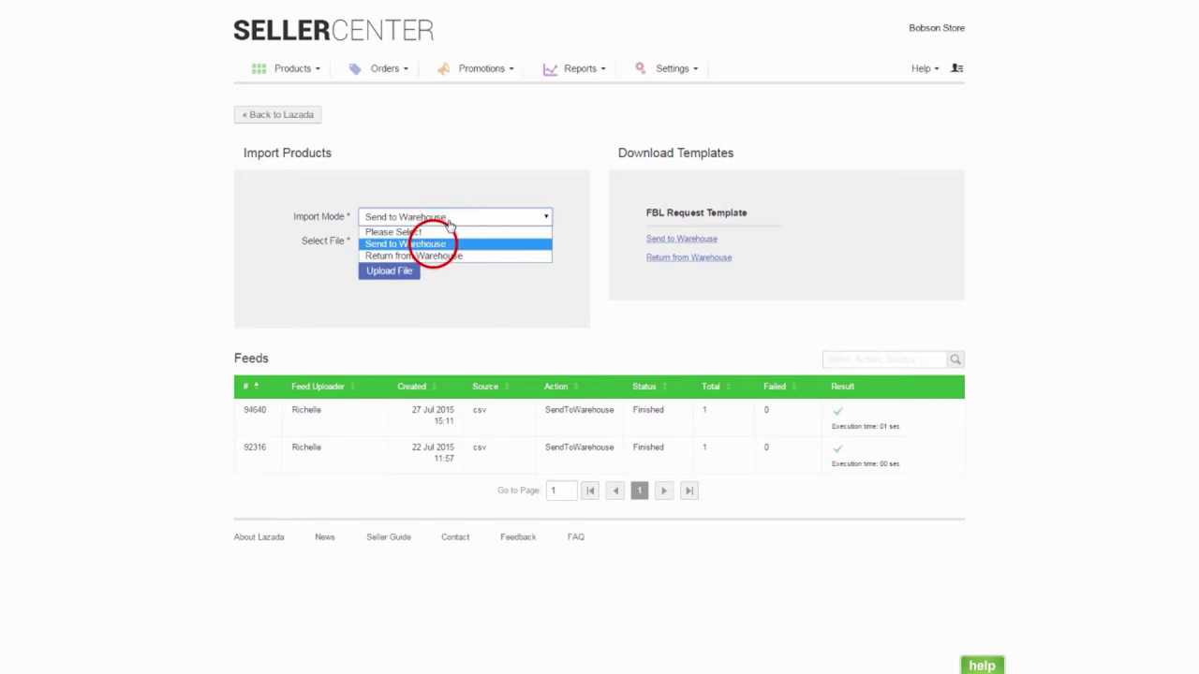
pyautogui.click(429, 241)
pyautogui.click(383, 240)
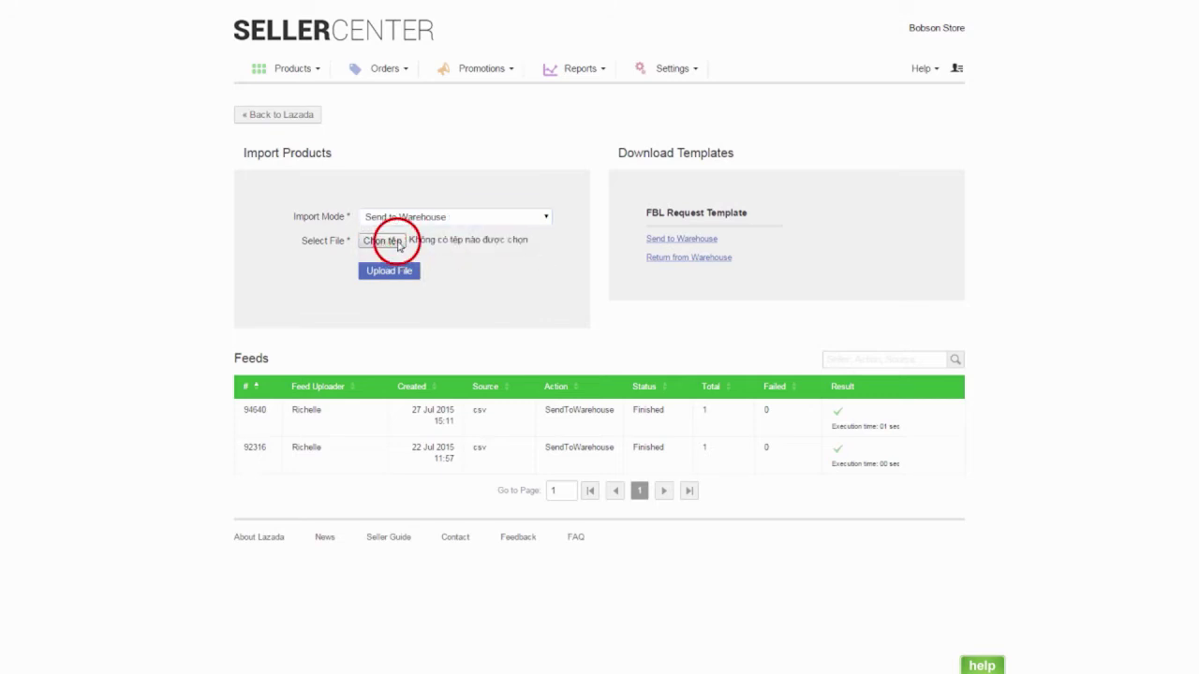
pyautogui.doubleClick(178, 89)
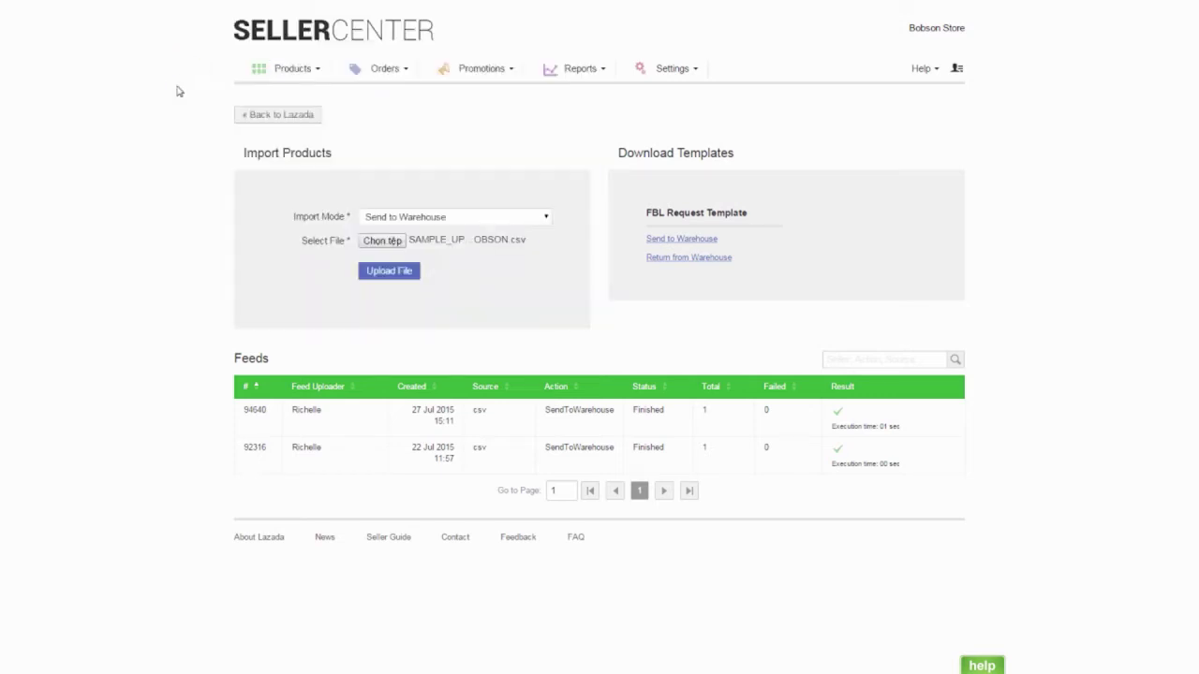
pyautogui.click(408, 277)
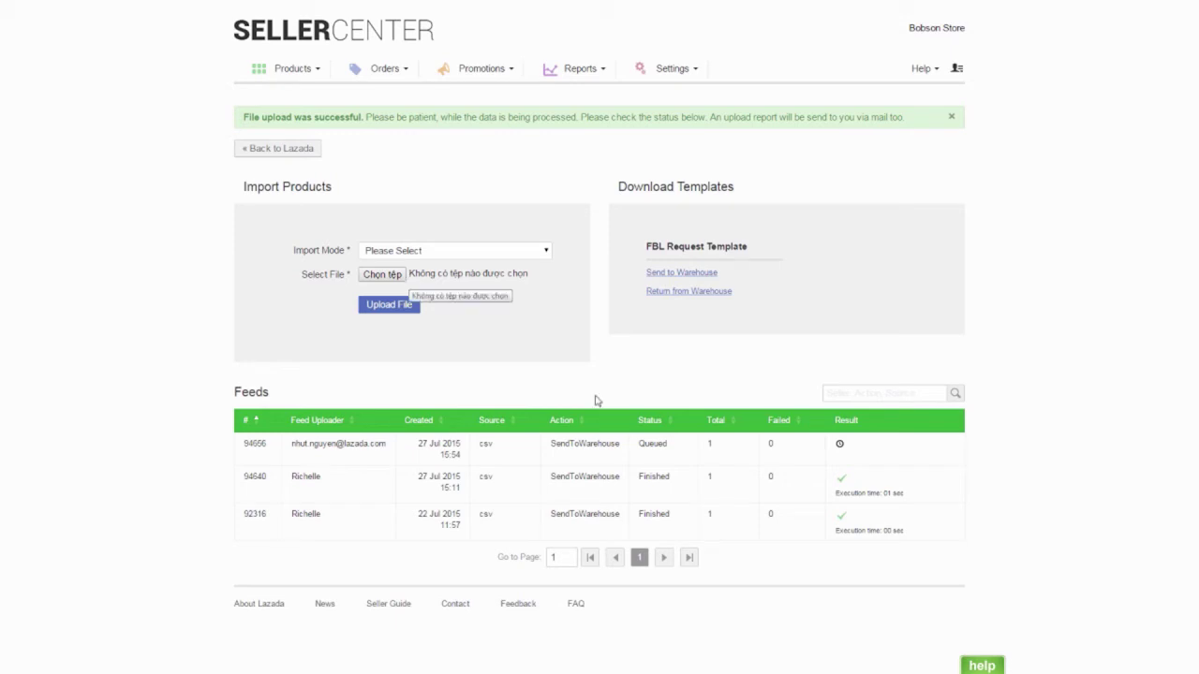
# View the new 27 Jul 2015 request's details on the last Send to Warehouse page, then close them.
pyautogui.click(305, 148)
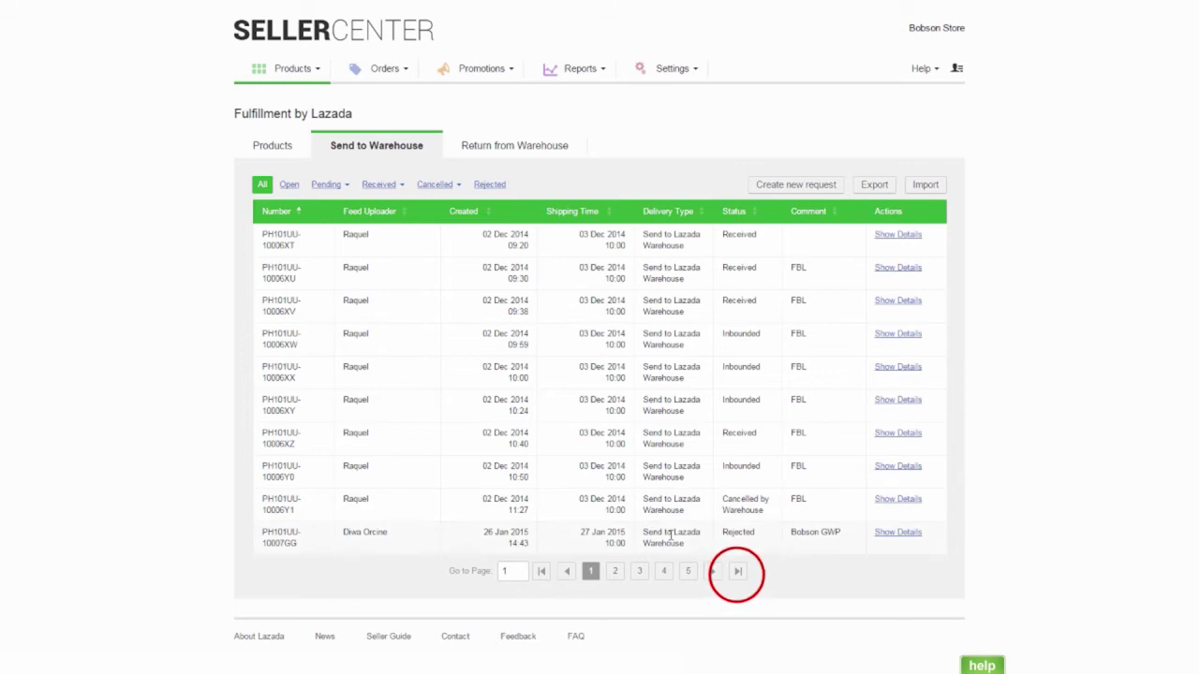
pyautogui.click(737, 572)
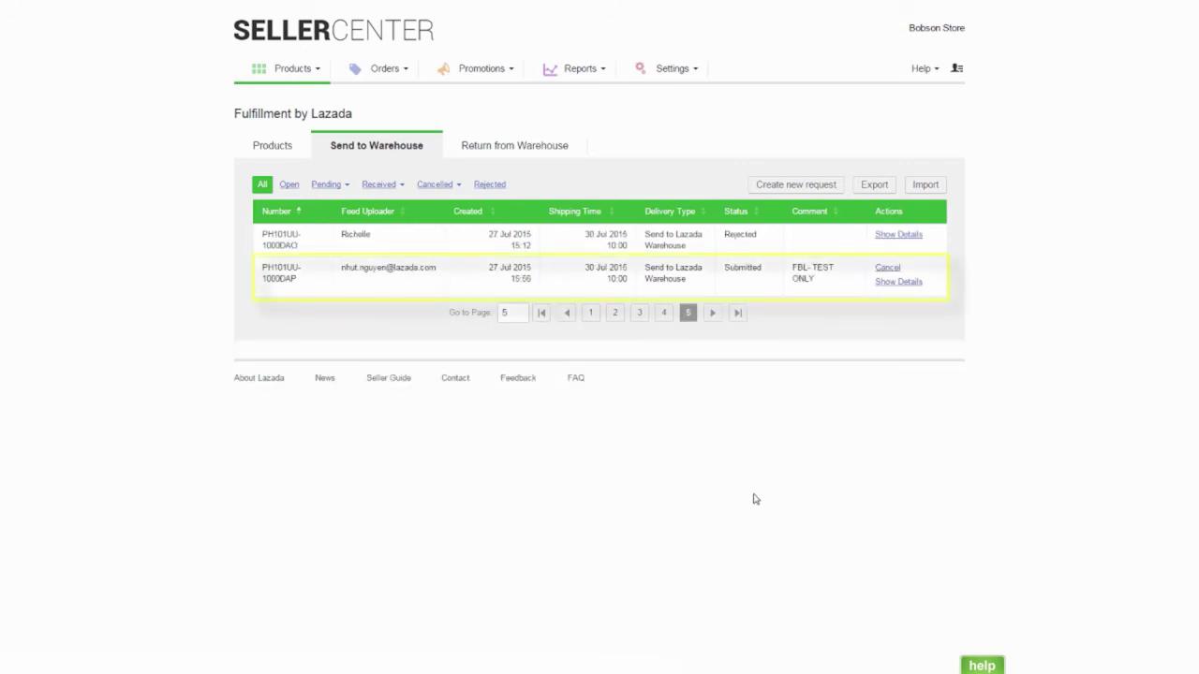
pyautogui.click(896, 283)
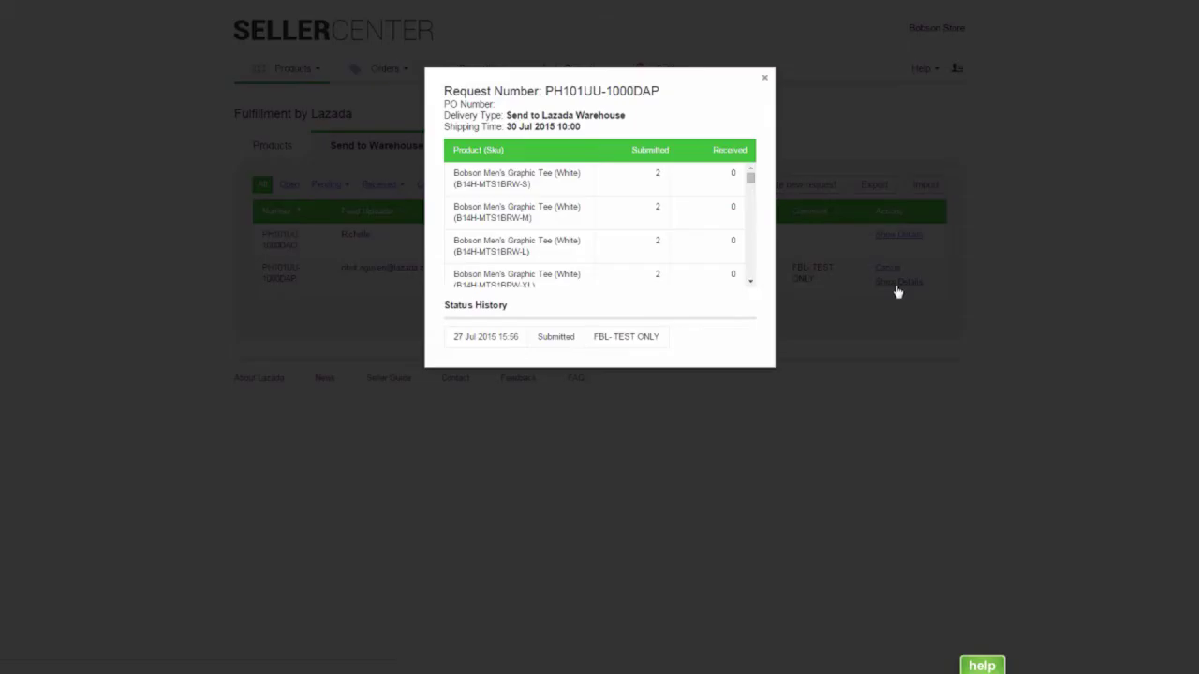
pyautogui.click(685, 449)
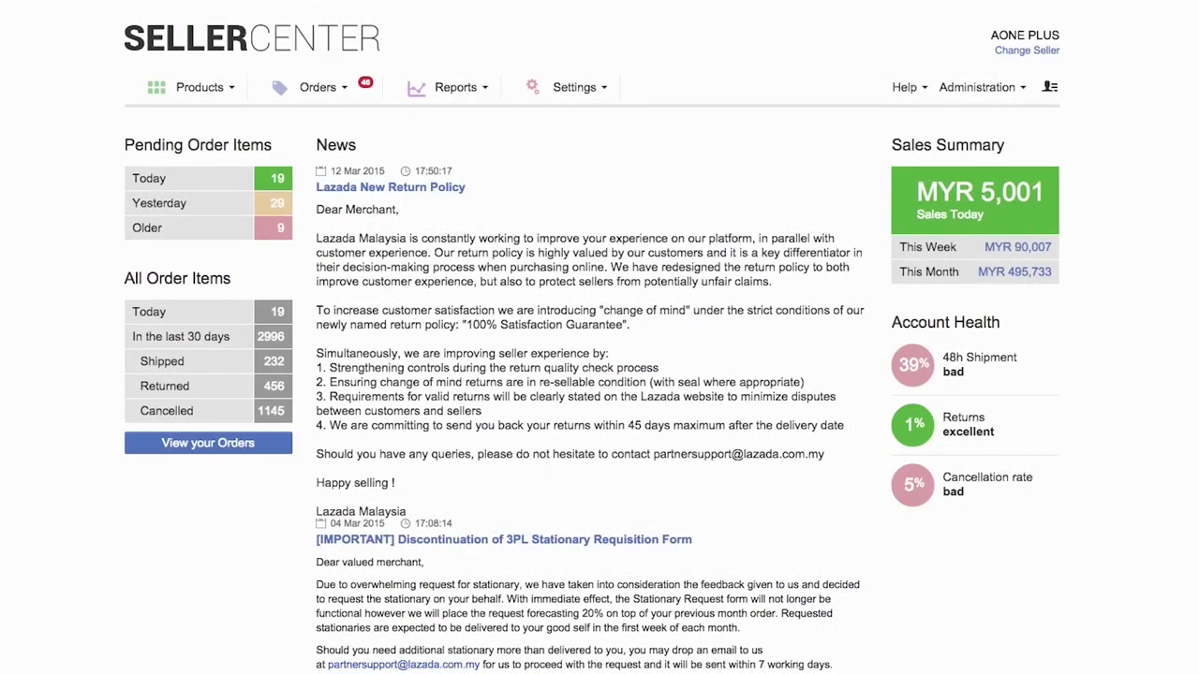
# Show the first Return from Warehouse request's details: three products submitted, status Accepted.
pyautogui.click(188, 100)
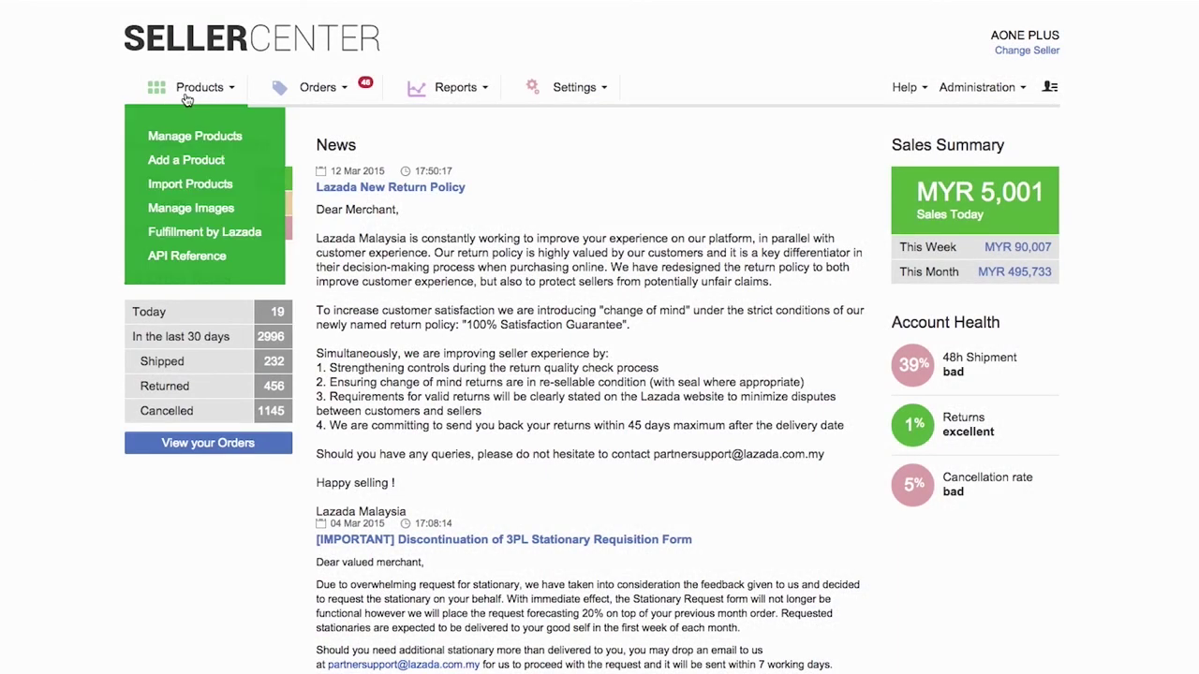
pyautogui.click(206, 235)
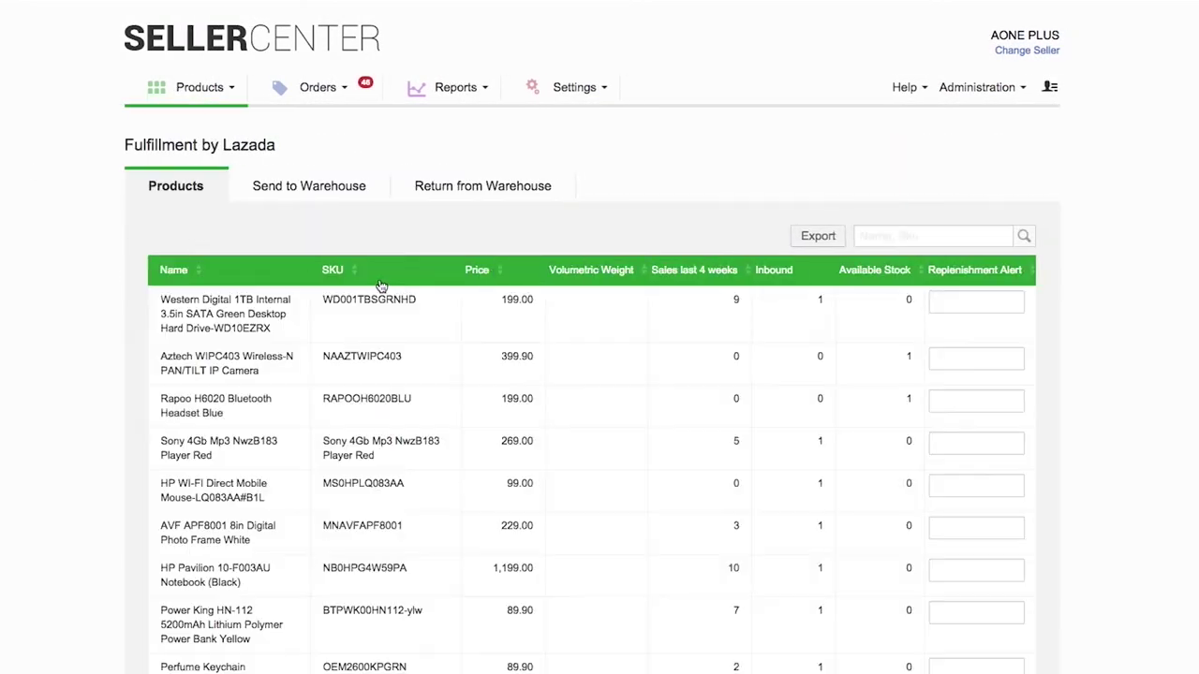
pyautogui.click(528, 192)
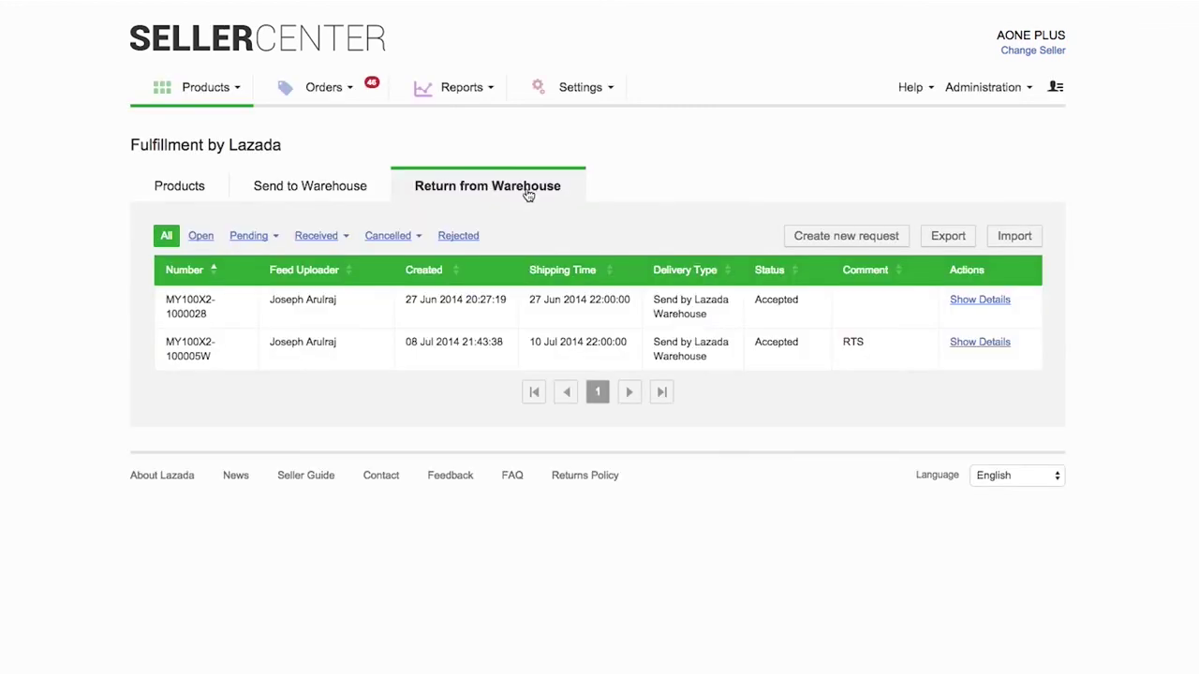
pyautogui.click(980, 299)
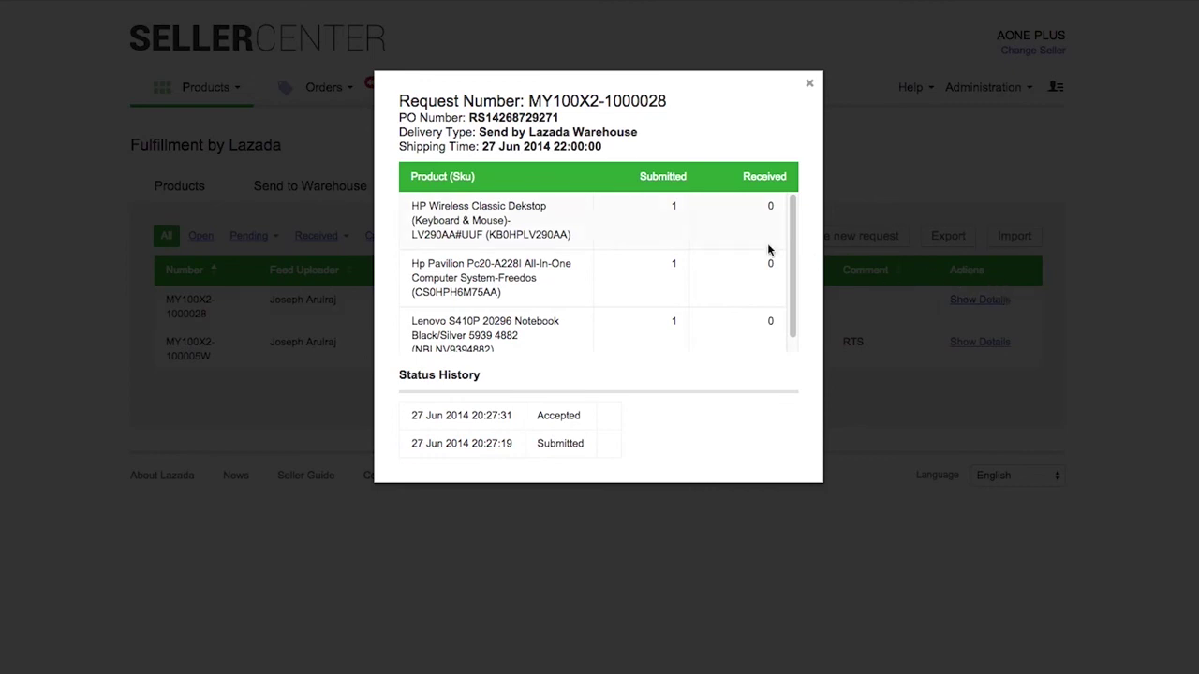
pyautogui.scroll(-1, 744, 246)
pyautogui.scroll(1, 745, 247)
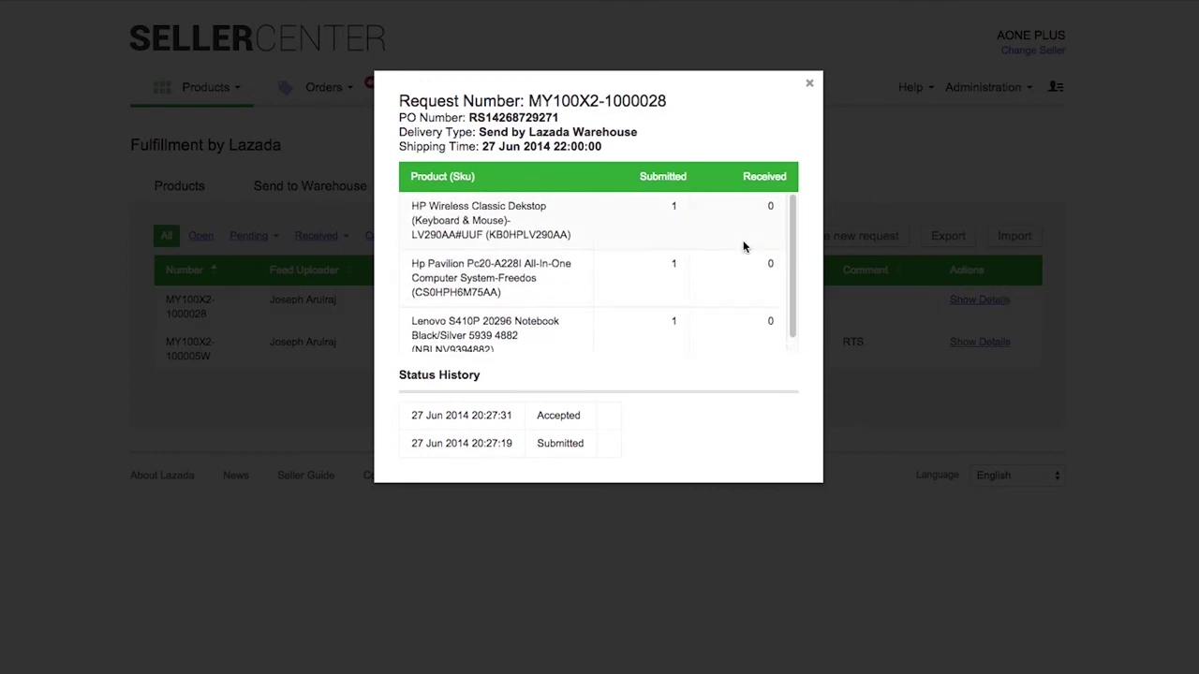